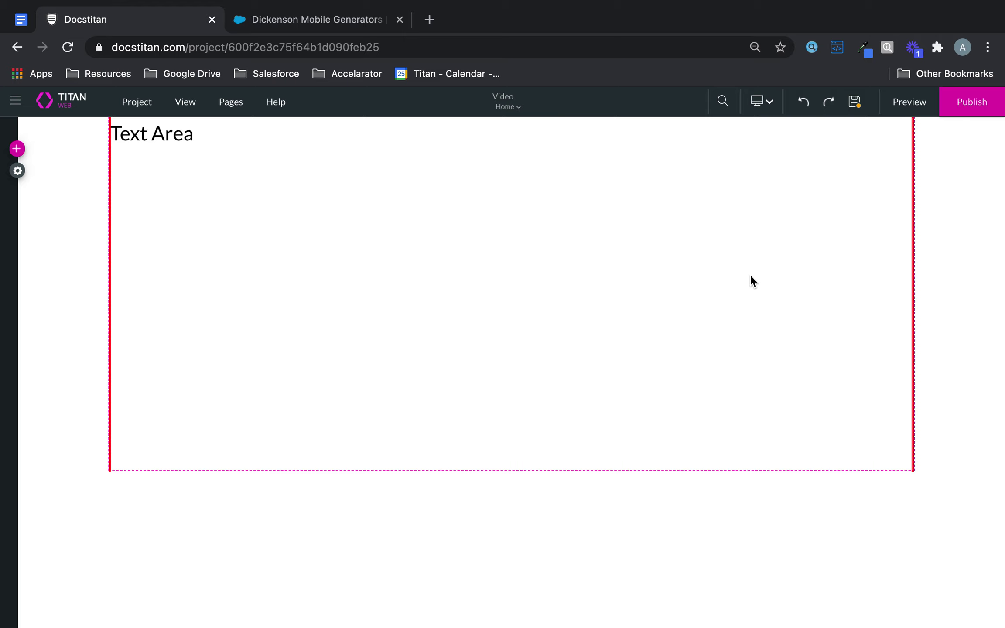
# Place a Textarea field, enlarge it to about 669 by 253 px, and centre it below the Text Area heading
pyautogui.click(17, 149)
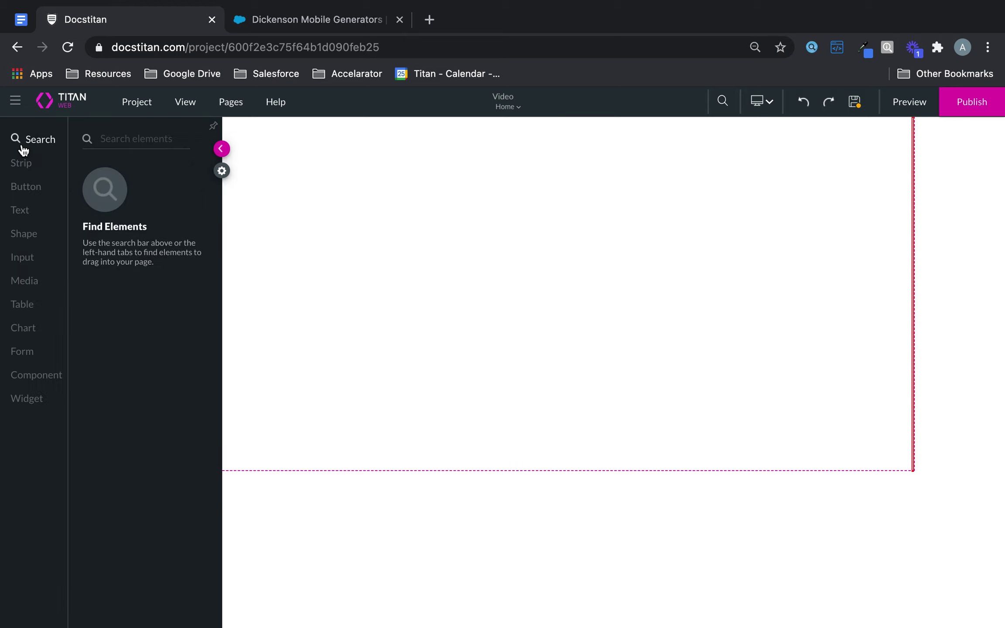
pyautogui.click(30, 262)
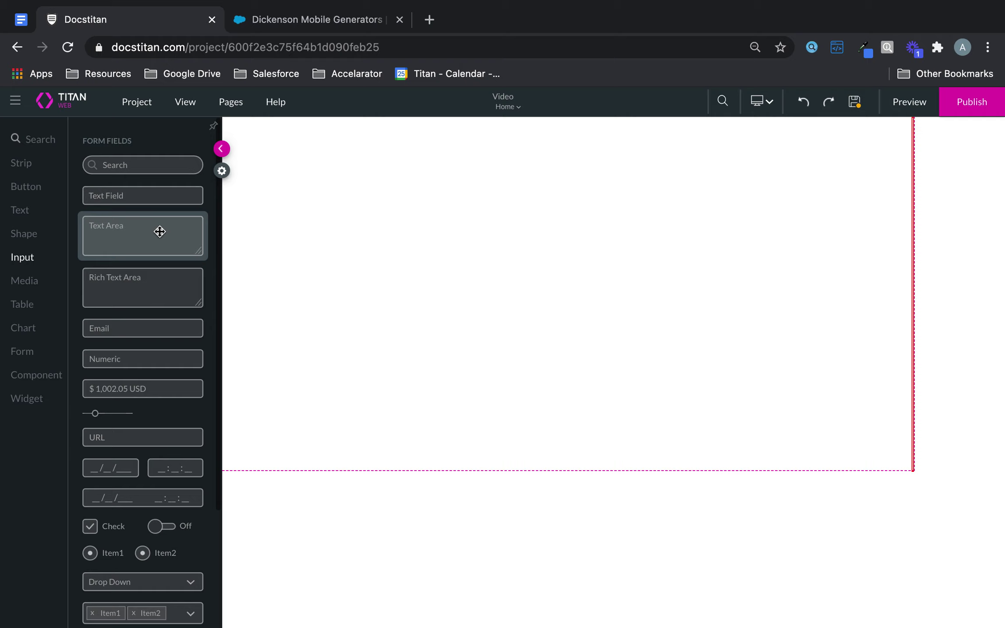
pyautogui.moveTo(159, 231); pyautogui.dragTo(348, 218)
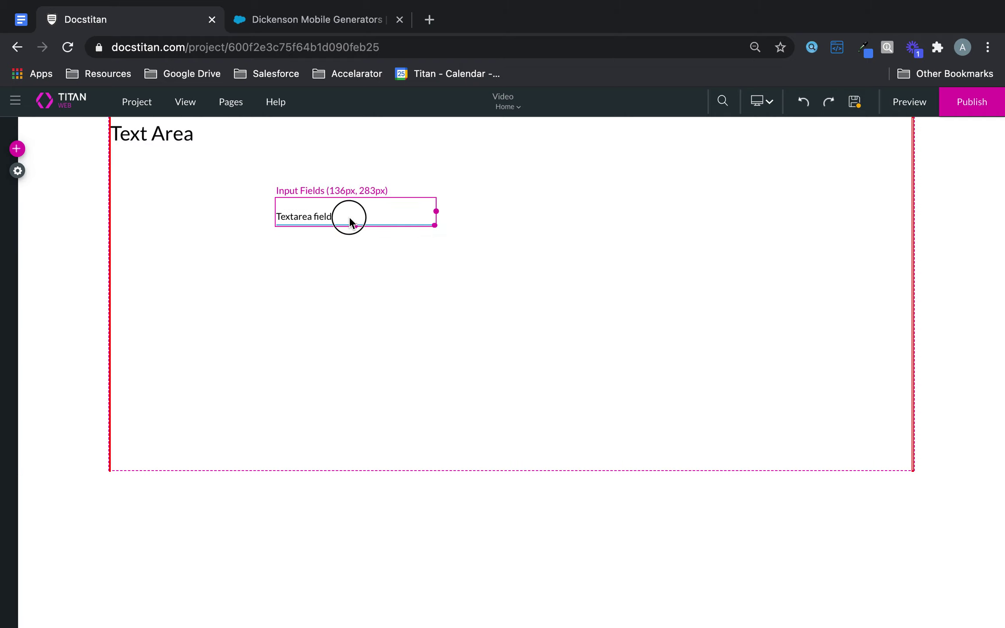
pyautogui.moveTo(435, 226); pyautogui.dragTo(666, 345)
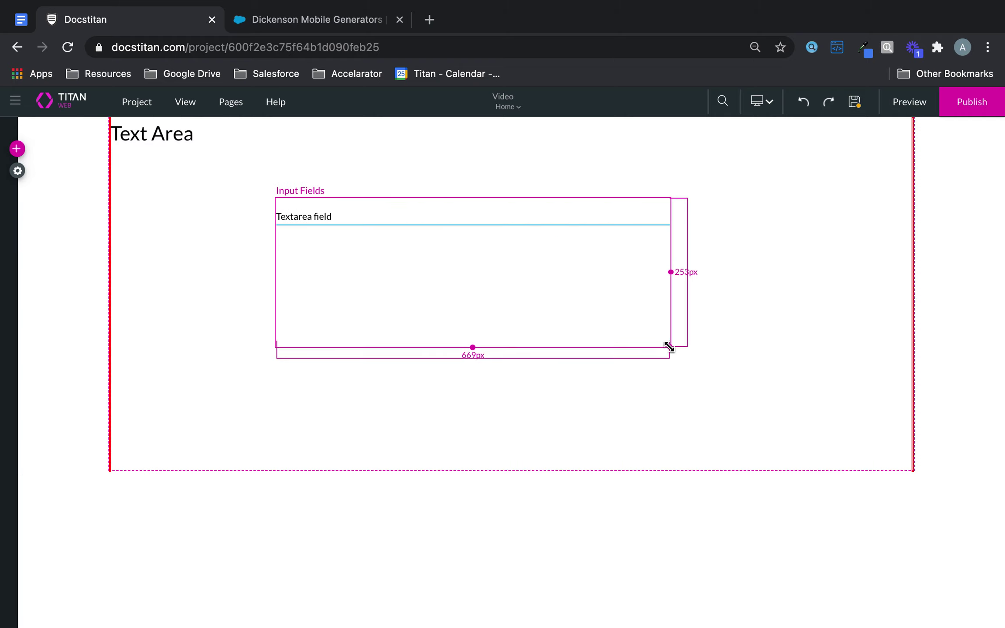
pyautogui.moveTo(595, 276); pyautogui.dragTo(640, 346)
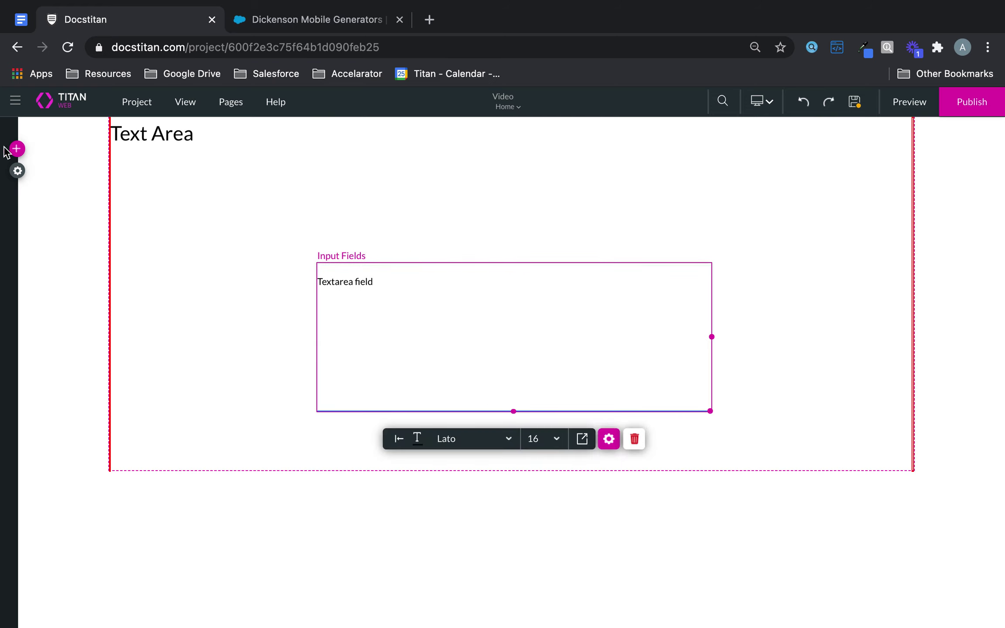
pyautogui.click(16, 151)
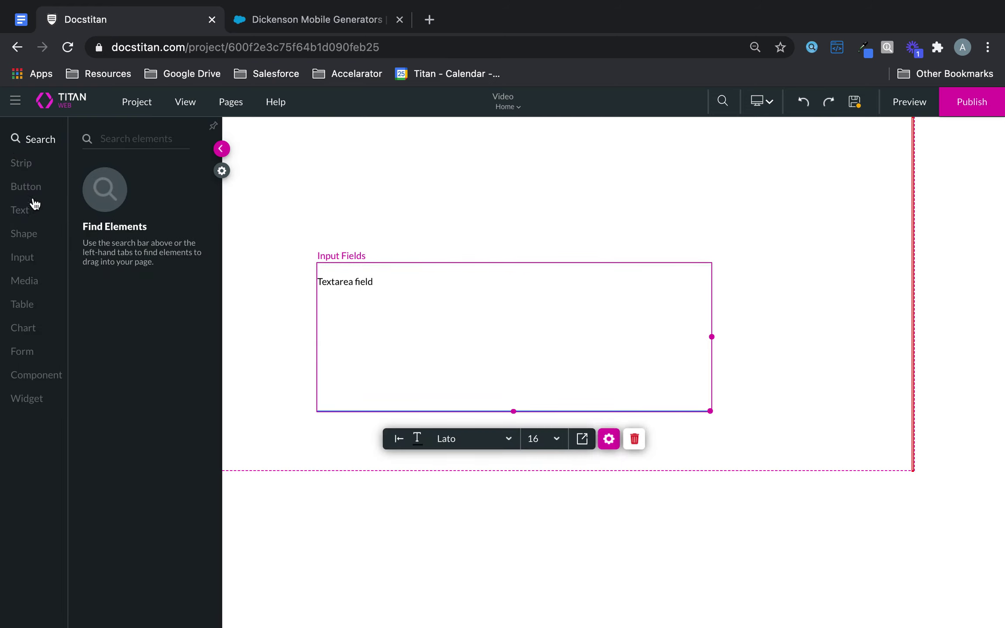
pyautogui.click(26, 211)
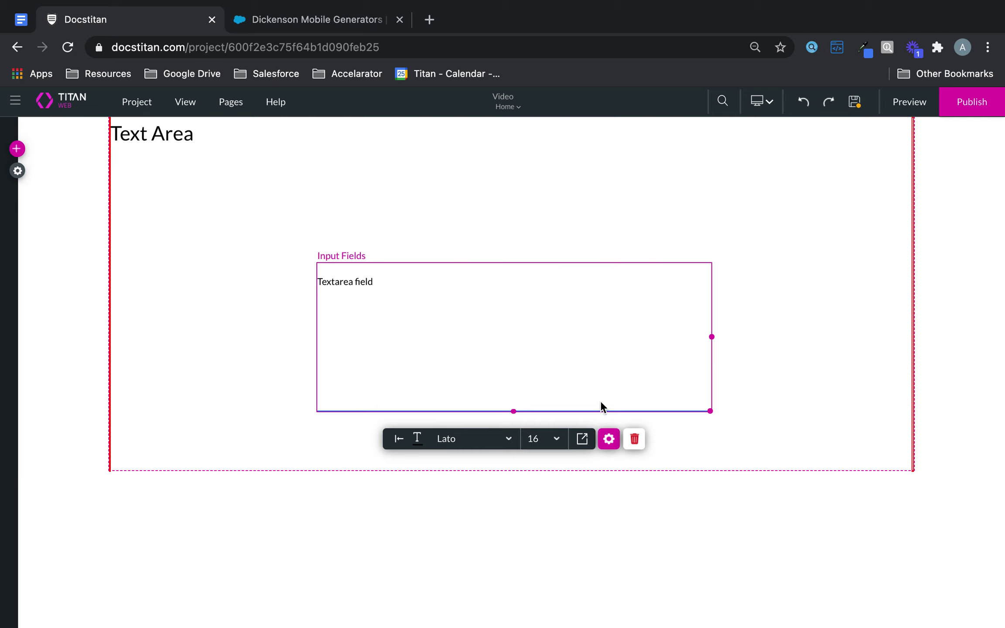
# Review the textarea's Label and Input style options, then close the style panel
pyautogui.click(583, 440)
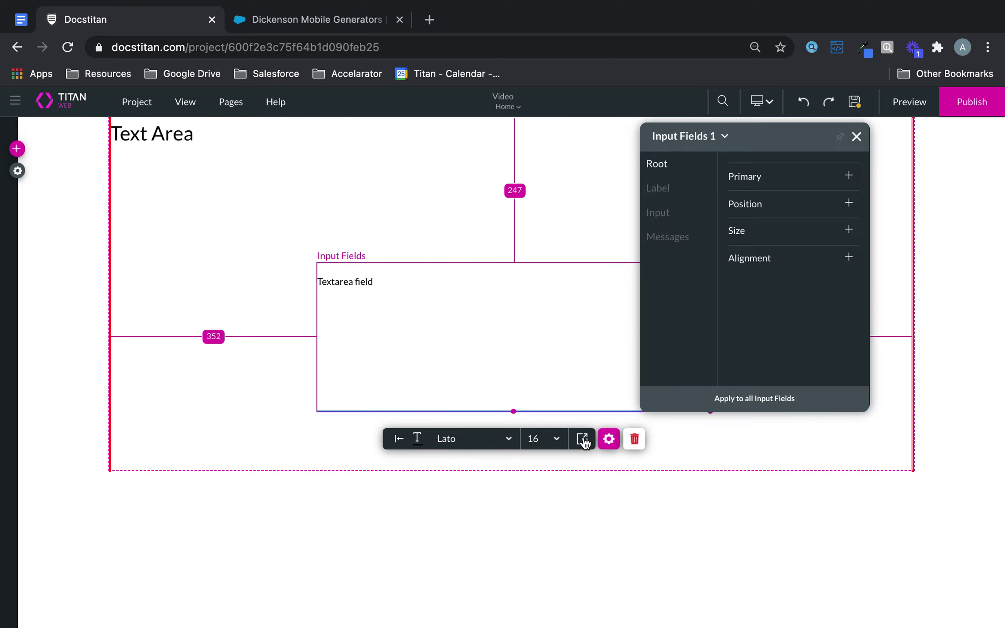
pyautogui.click(664, 193)
pyautogui.click(689, 217)
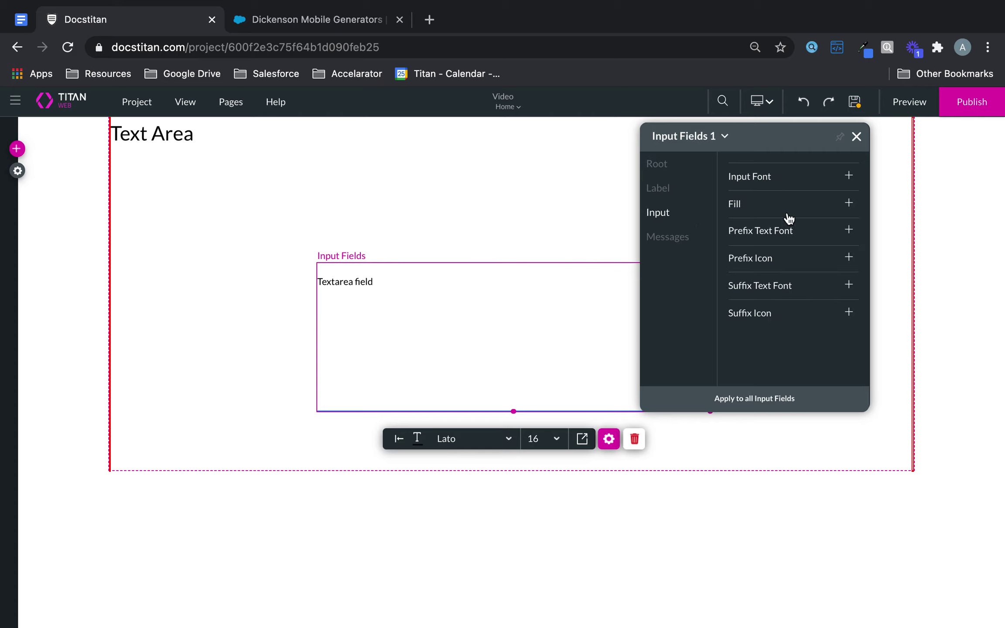
pyautogui.click(857, 137)
# Keep the textarea's input type set to TextArea
pyautogui.click(610, 439)
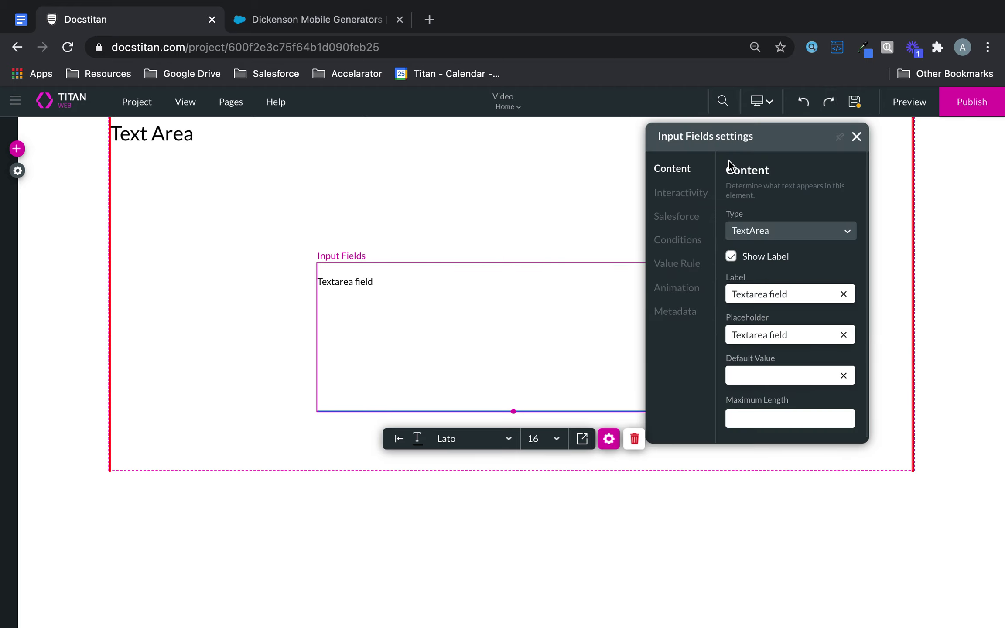
pyautogui.click(808, 233)
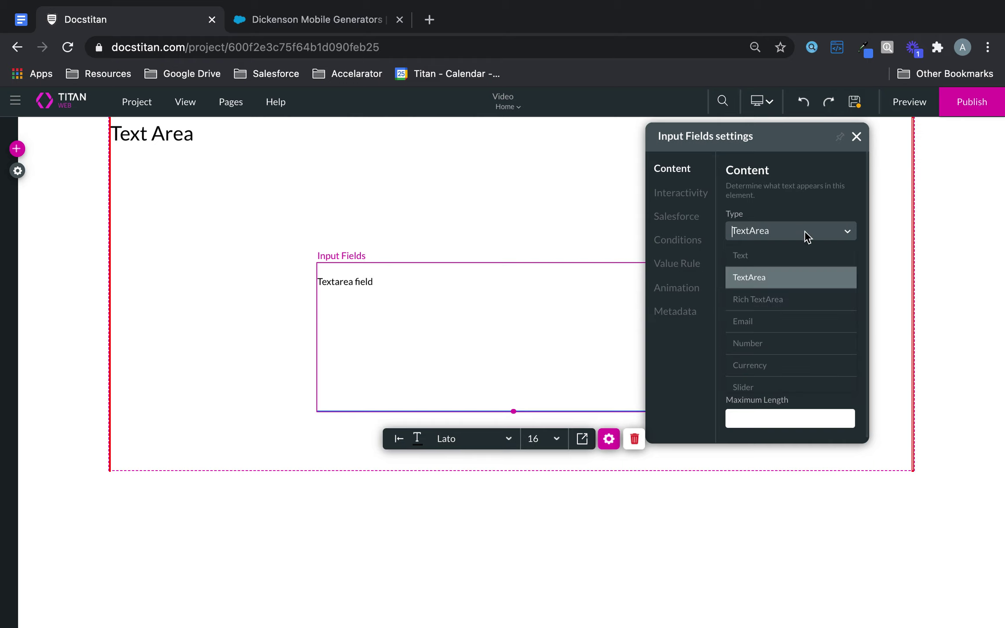
pyautogui.click(804, 234)
pyautogui.click(805, 233)
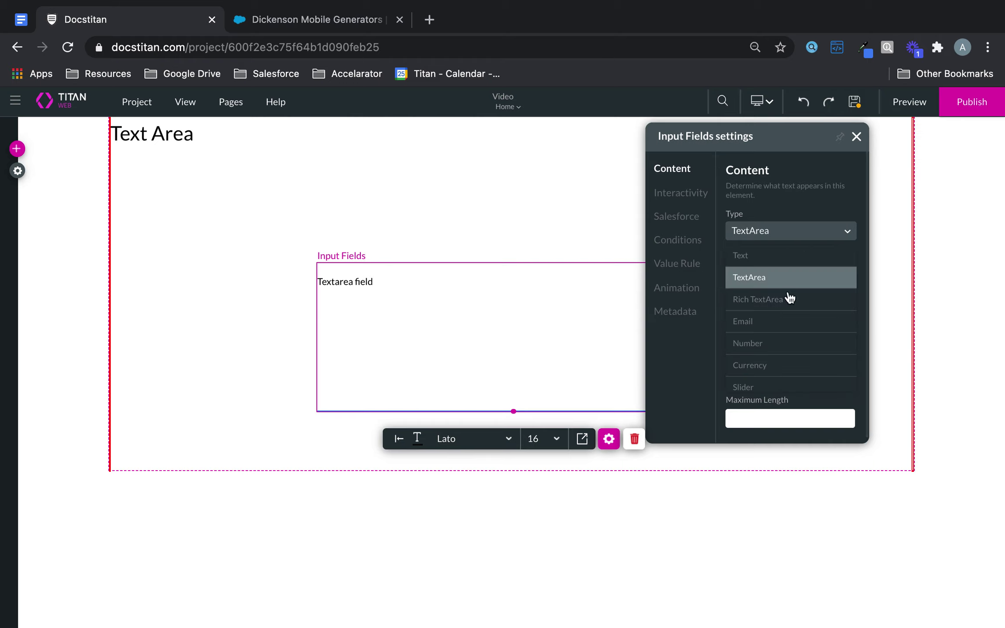
pyautogui.click(805, 195)
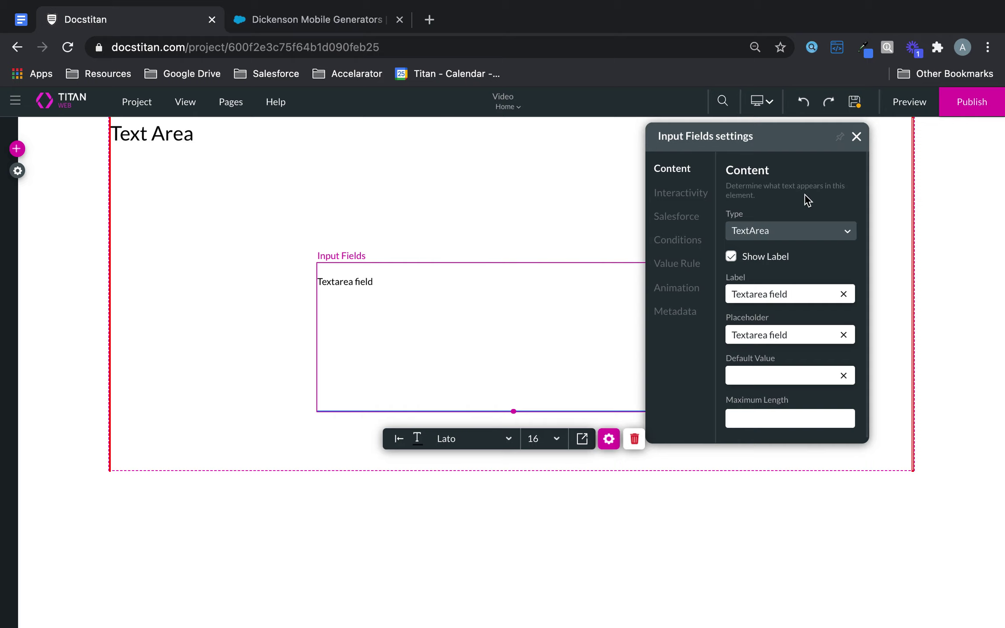
pyautogui.click(789, 233)
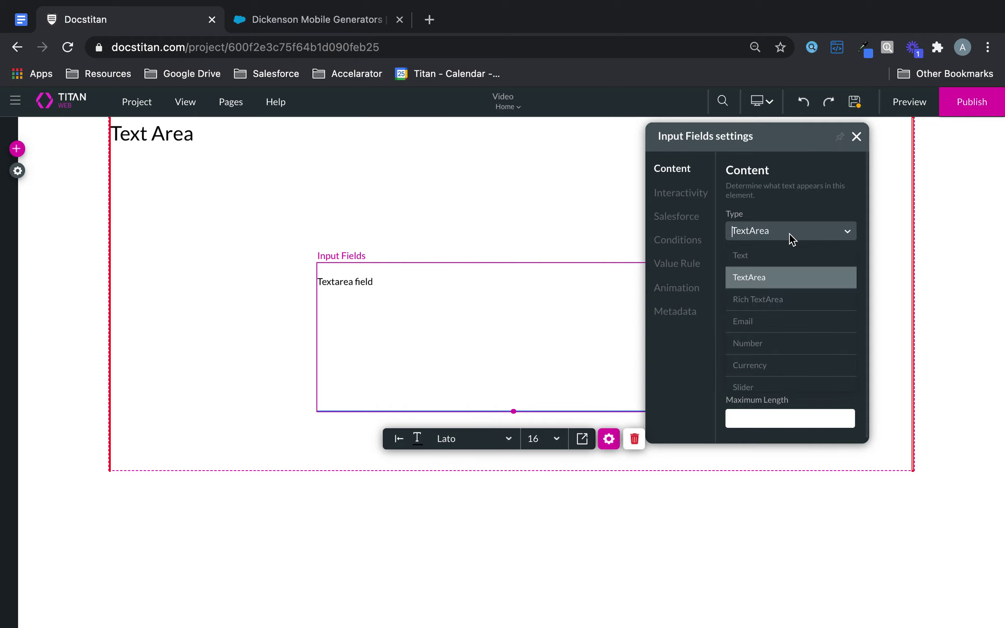
pyautogui.click(830, 185)
pyautogui.scroll(-1, 799, 283)
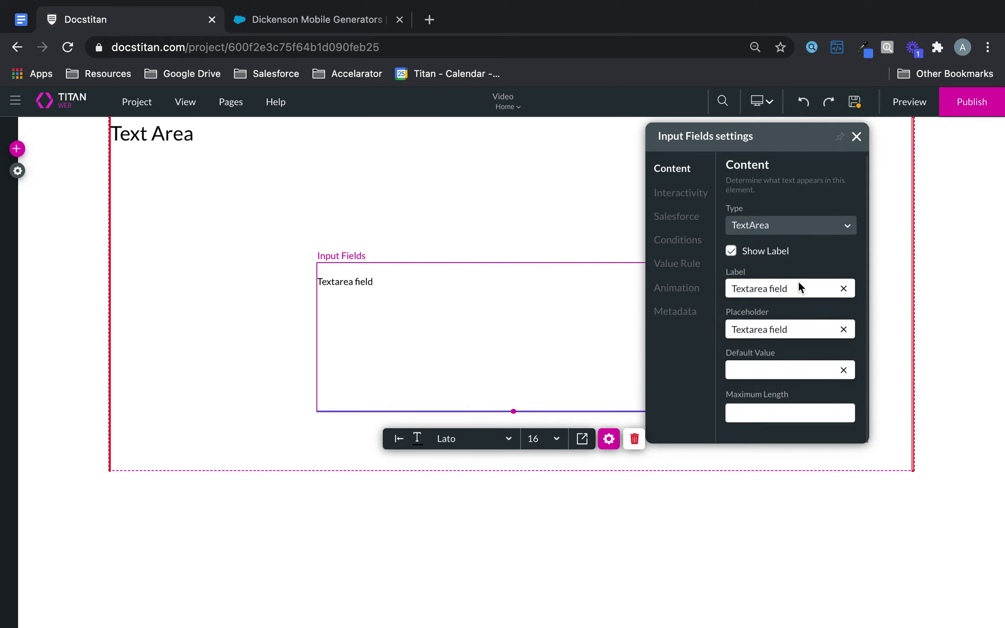
# Relabel the field 'Description' and replace its placeholder with 'Type here....'
pyautogui.click(774, 289)
pyautogui.moveTo(803, 288); pyautogui.dragTo(677, 282)
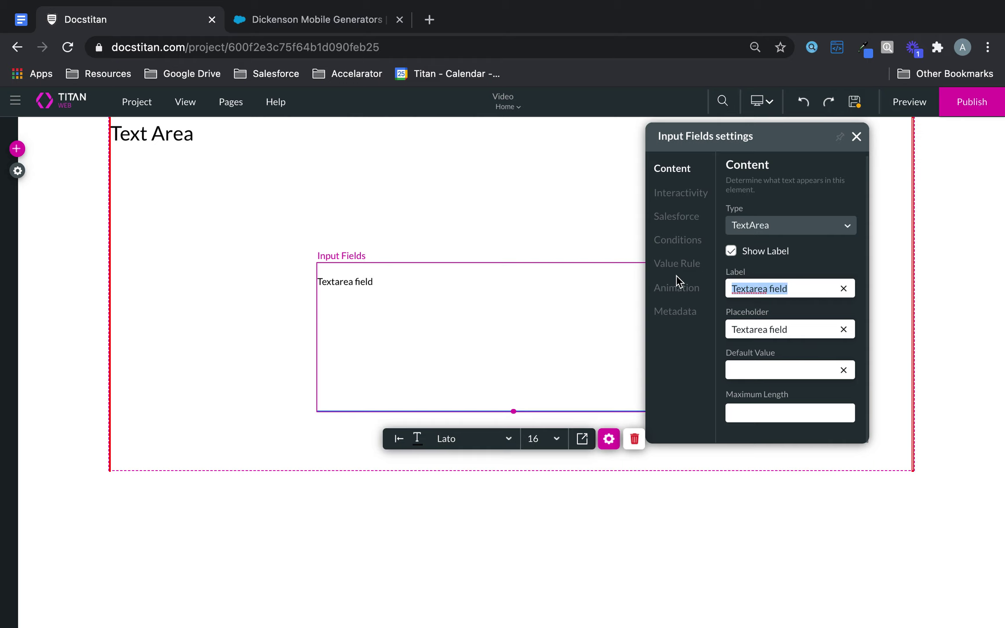
pyautogui.write('Description')
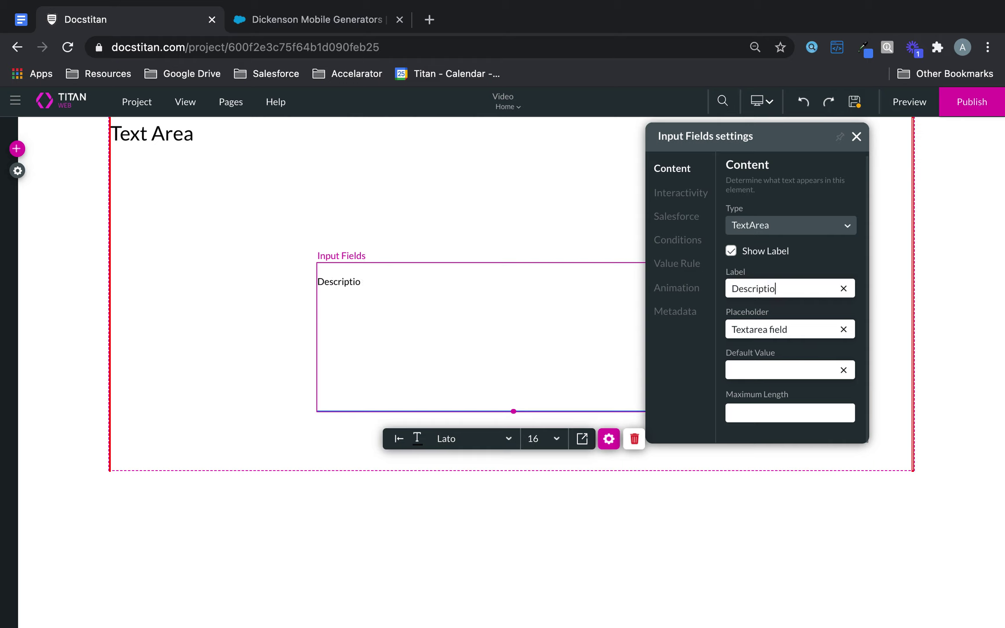
pyautogui.moveTo(808, 326); pyautogui.dragTo(714, 332)
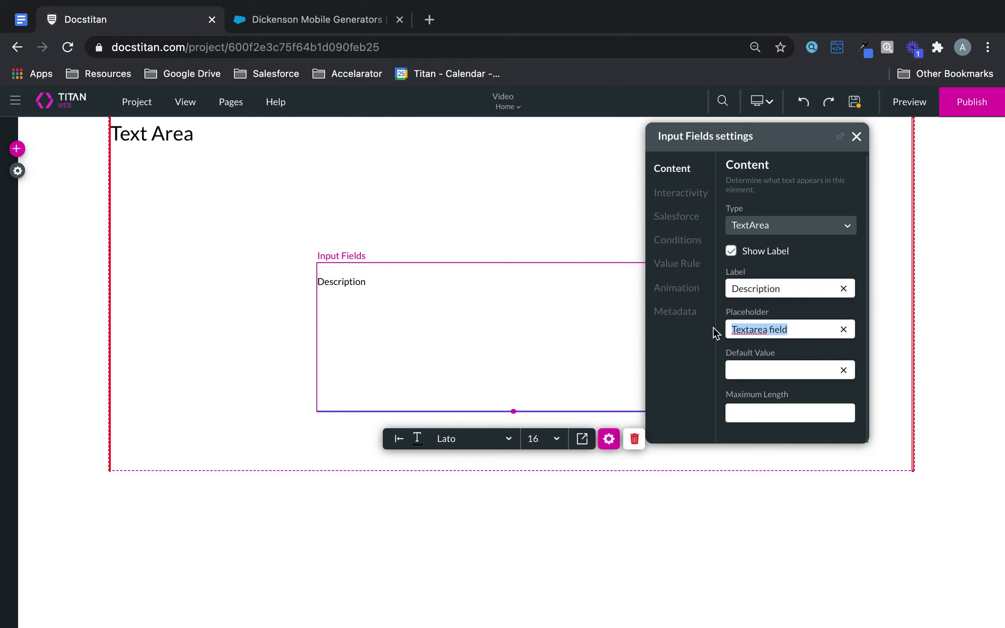
pyautogui.write('Enter w')
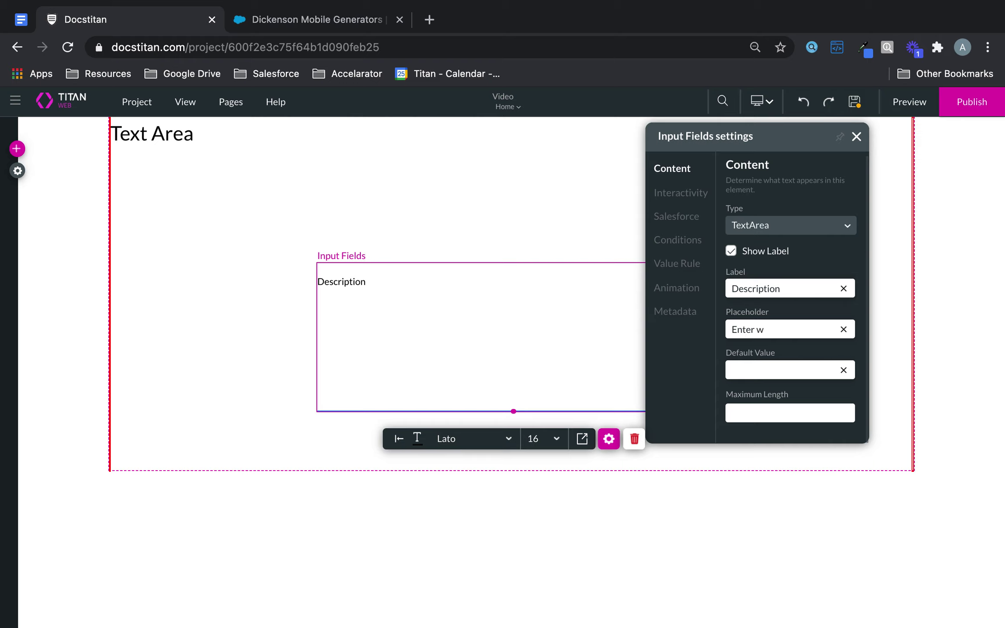
pyautogui.press('BackSpace')
pyautogui.press('BackSpace')
pyautogui.press('super+a')
pyautogui.press('BackSpace')
# Leave the default value empty and set a maximum length of 200
pyautogui.click(796, 370)
pyautogui.write('12')
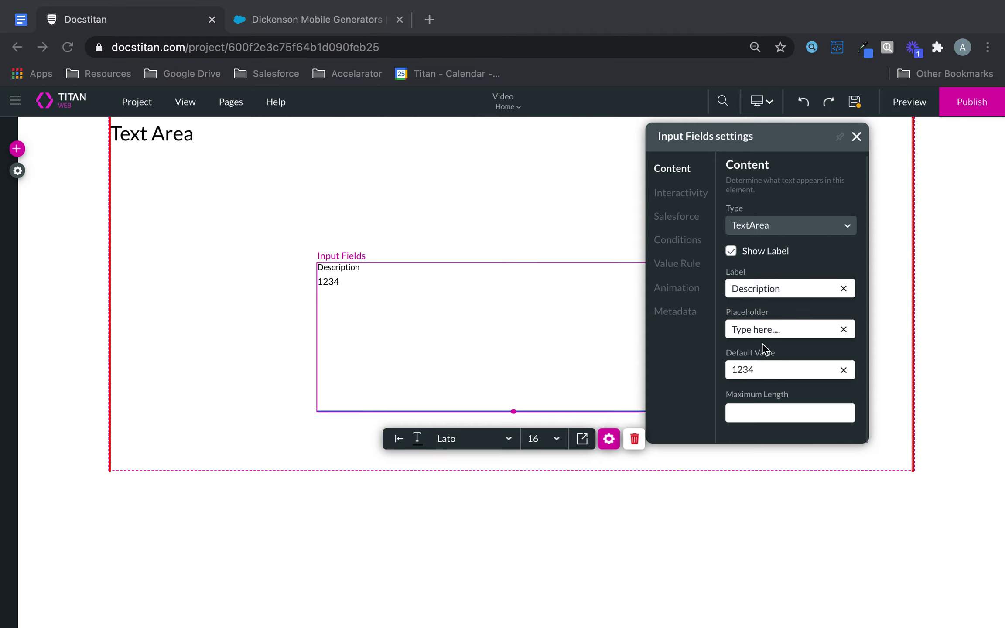
pyautogui.click(819, 369)
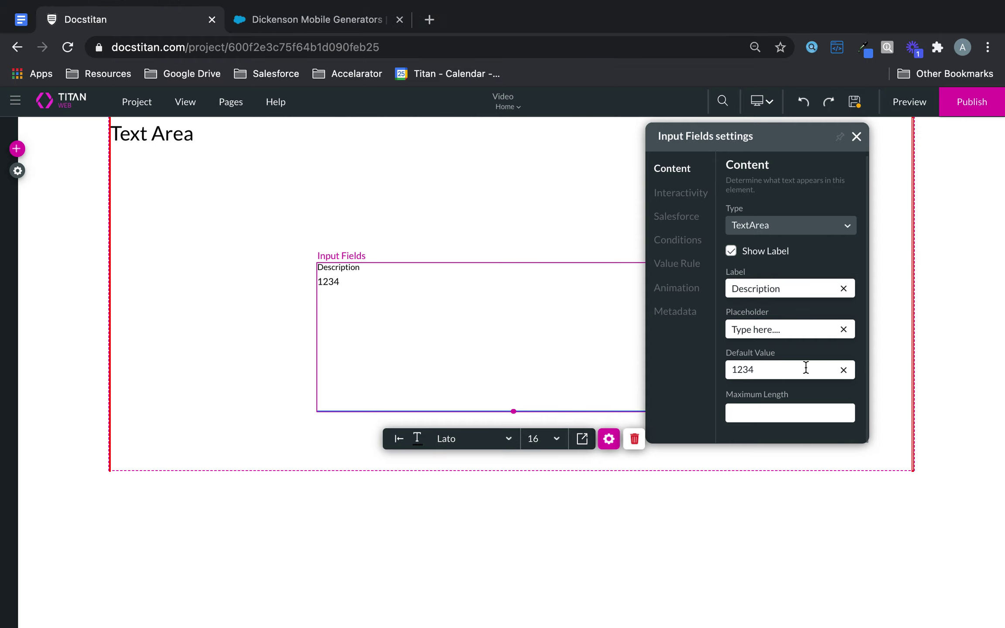
pyautogui.press('BackSpace')
pyautogui.press('BackSpace')
pyautogui.press('BackSpace')
pyautogui.click(811, 412)
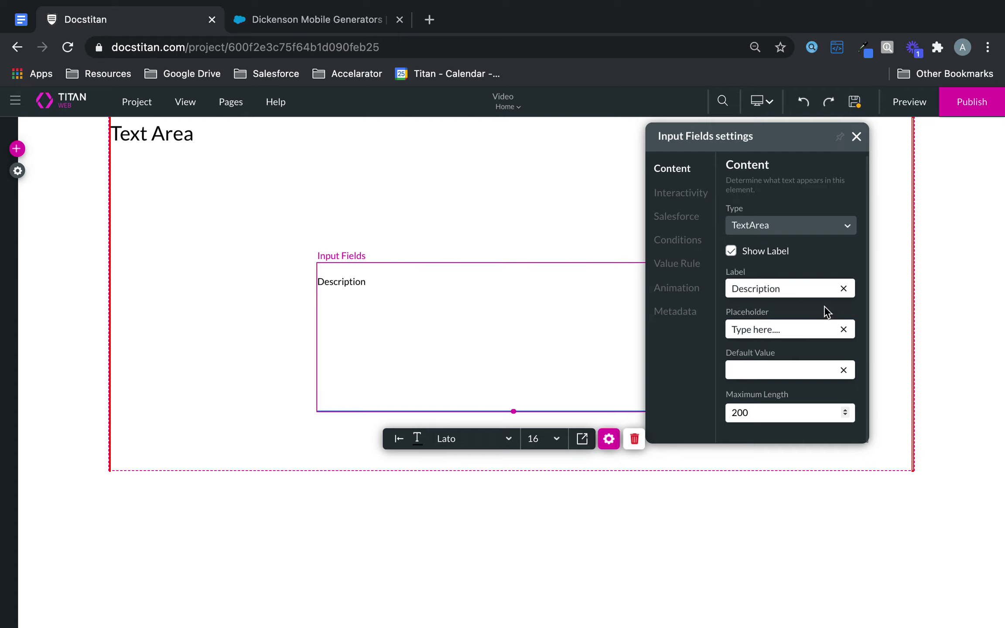
pyautogui.click(690, 195)
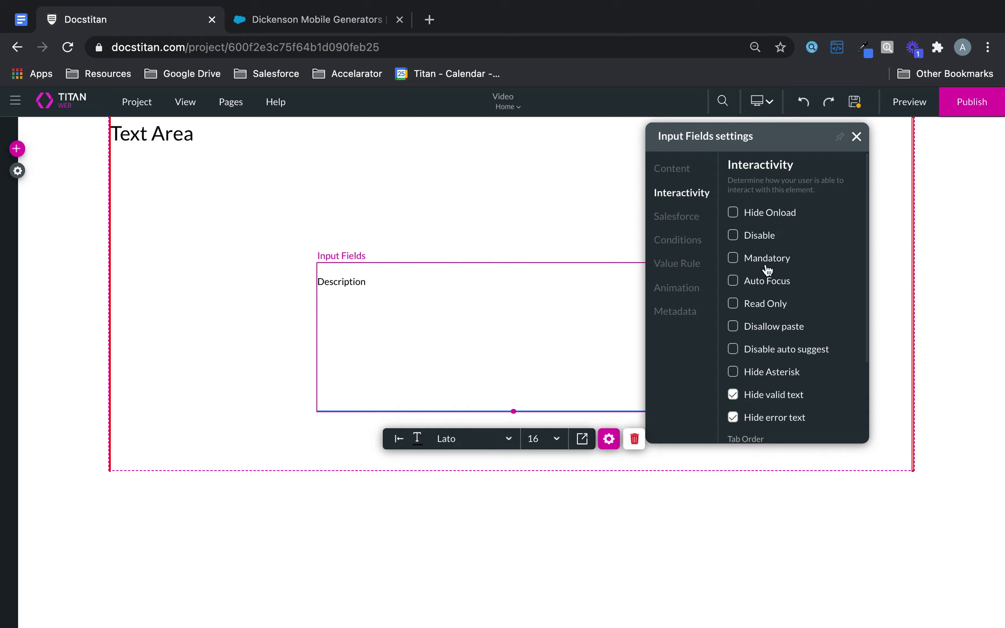
# Mark the Description textarea Mandatory and adjust its tab order
pyautogui.click(742, 261)
pyautogui.click(764, 308)
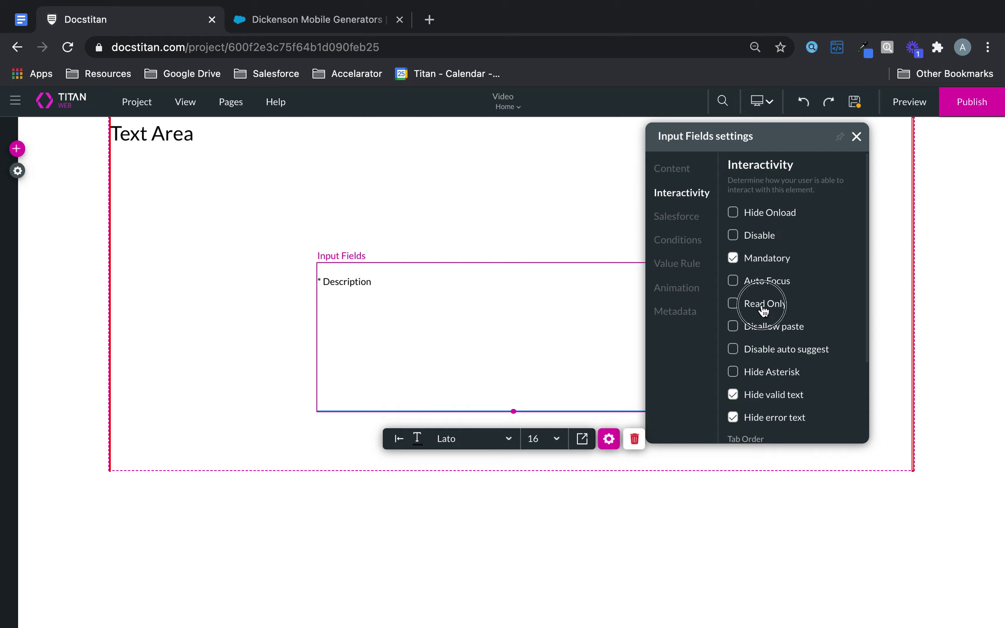
pyautogui.scroll(-3, 764, 309)
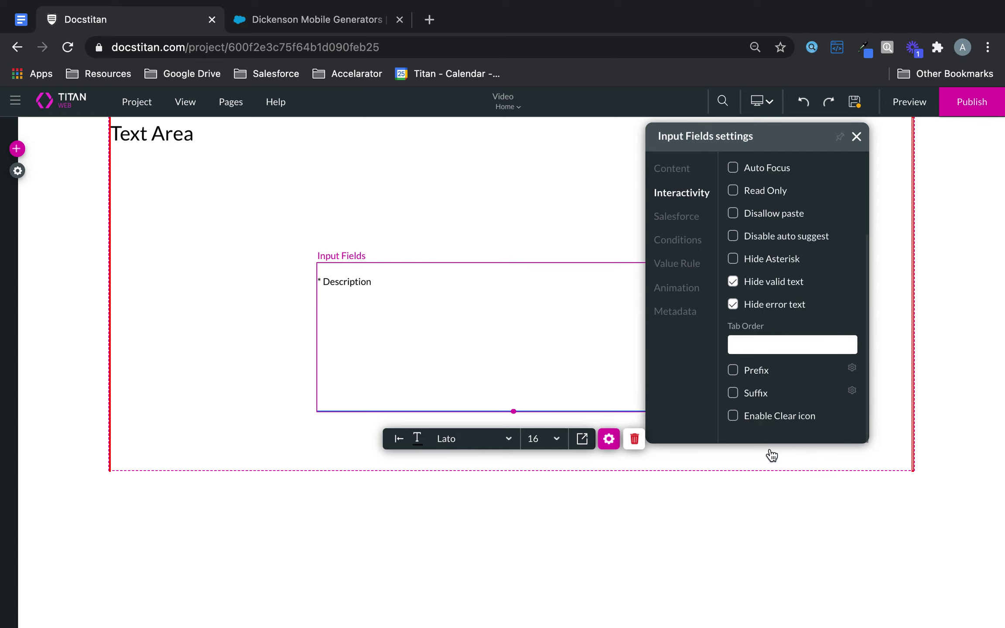
pyautogui.click(820, 341)
pyautogui.click(675, 217)
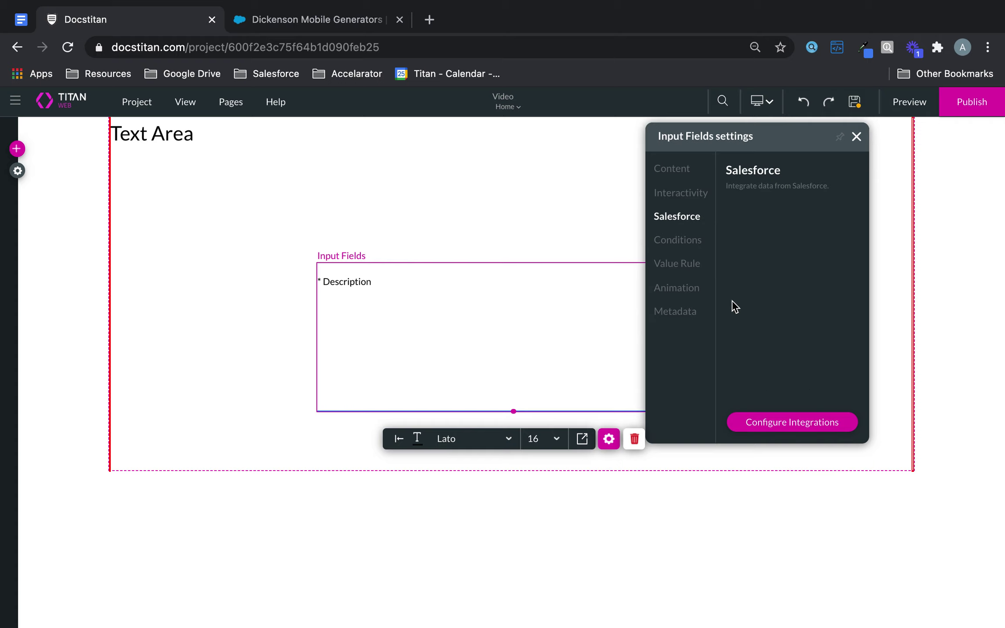
# Create Rule 1 in the Description field's value rules and inspect its Contains comparison choices
pyautogui.click(684, 241)
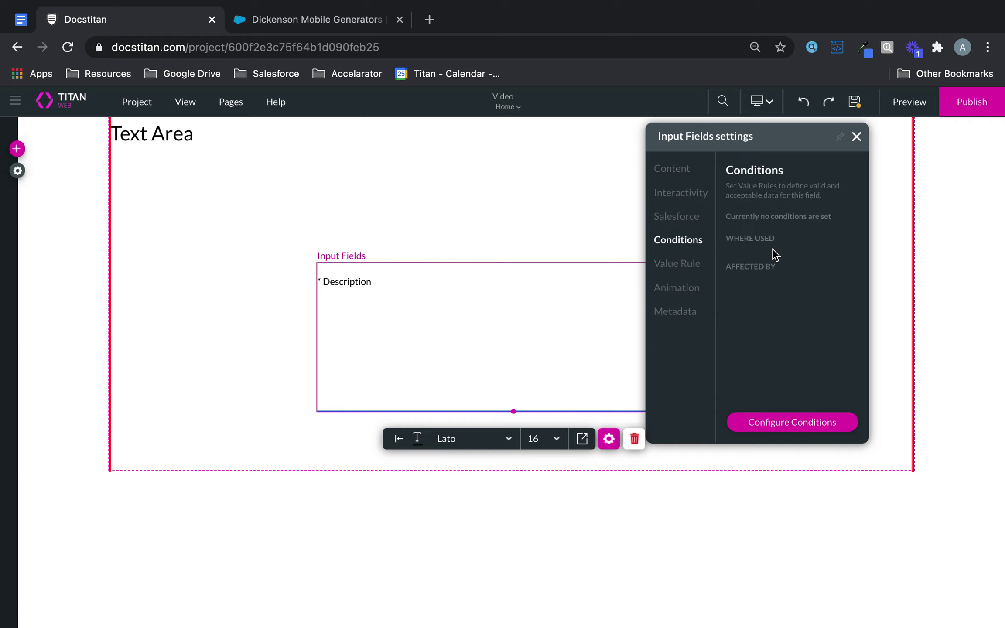
pyautogui.click(688, 267)
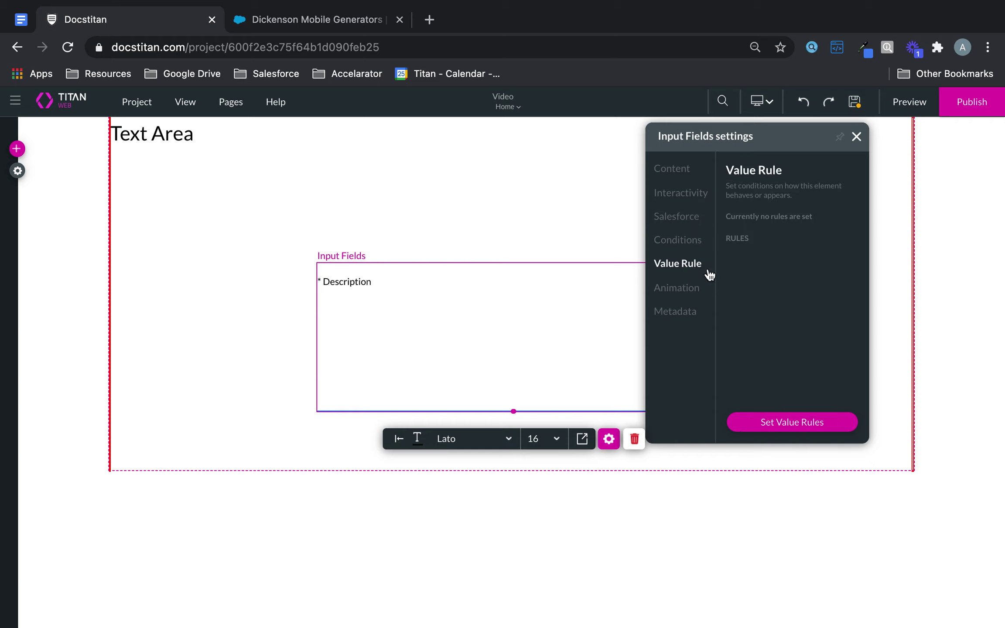
pyautogui.click(786, 425)
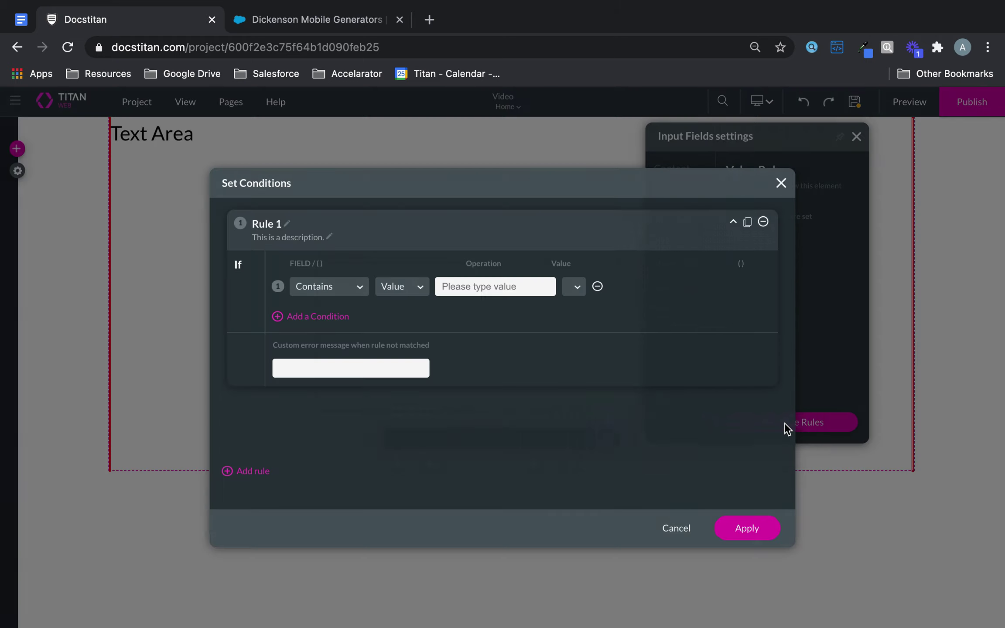
pyautogui.click(348, 290)
pyautogui.scroll(-3, 342, 392)
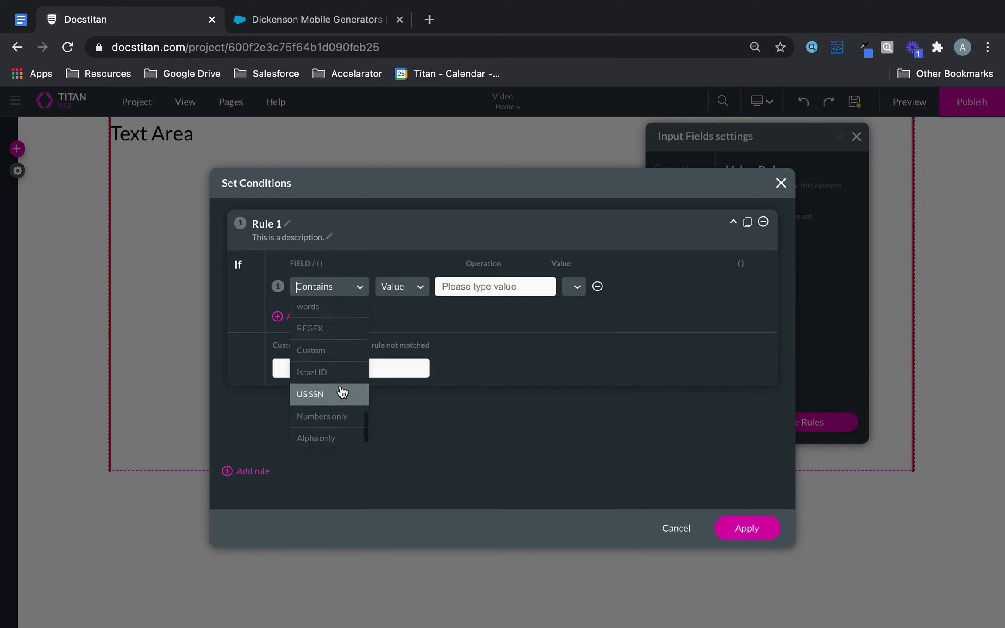
pyautogui.scroll(4, 342, 392)
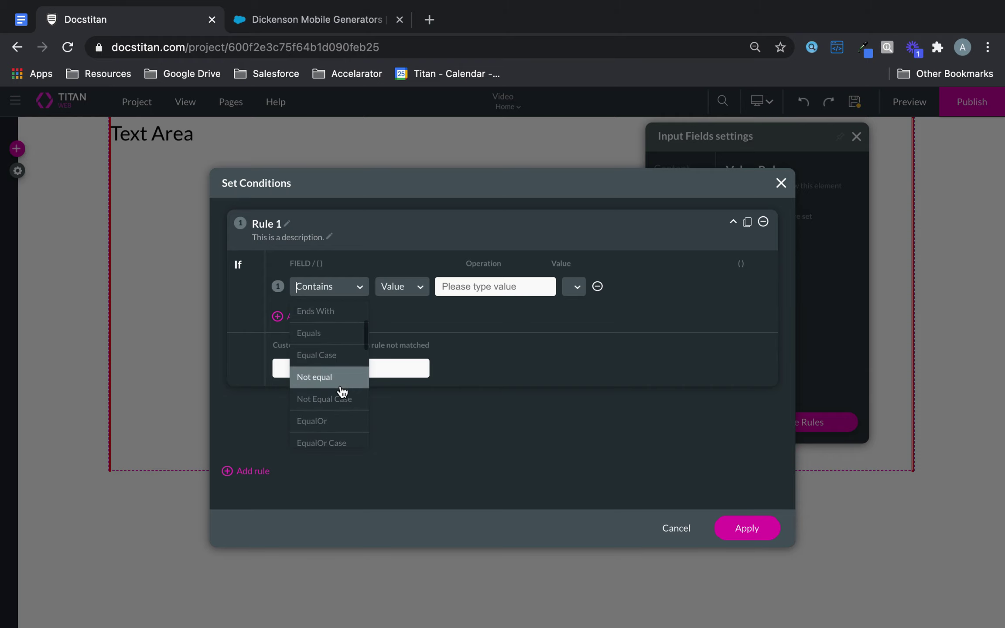
# Set the textarea's metadata Tag to 'Descritpion'
pyautogui.click(781, 183)
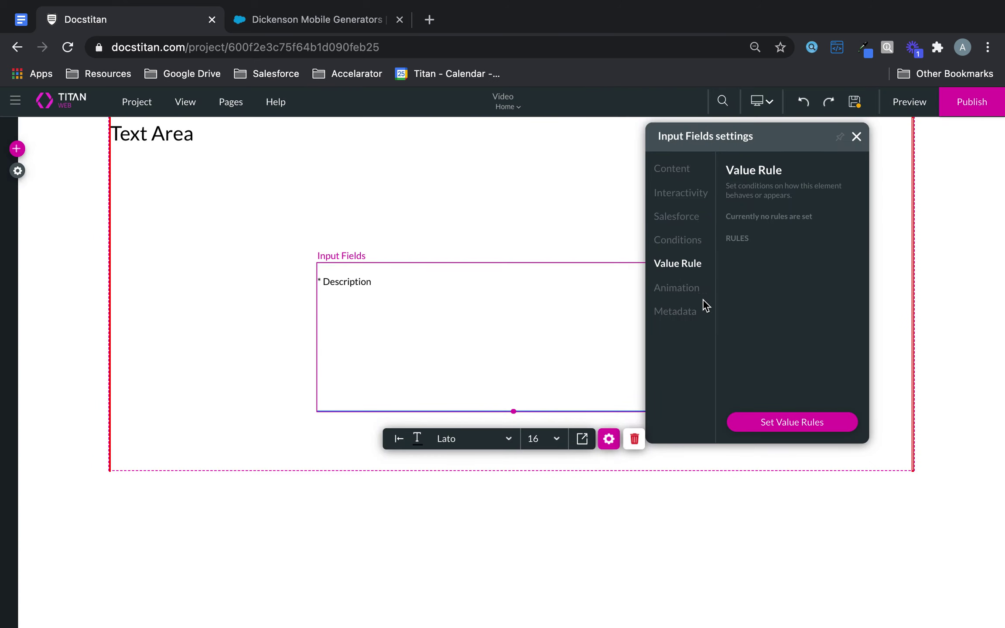
pyautogui.click(690, 291)
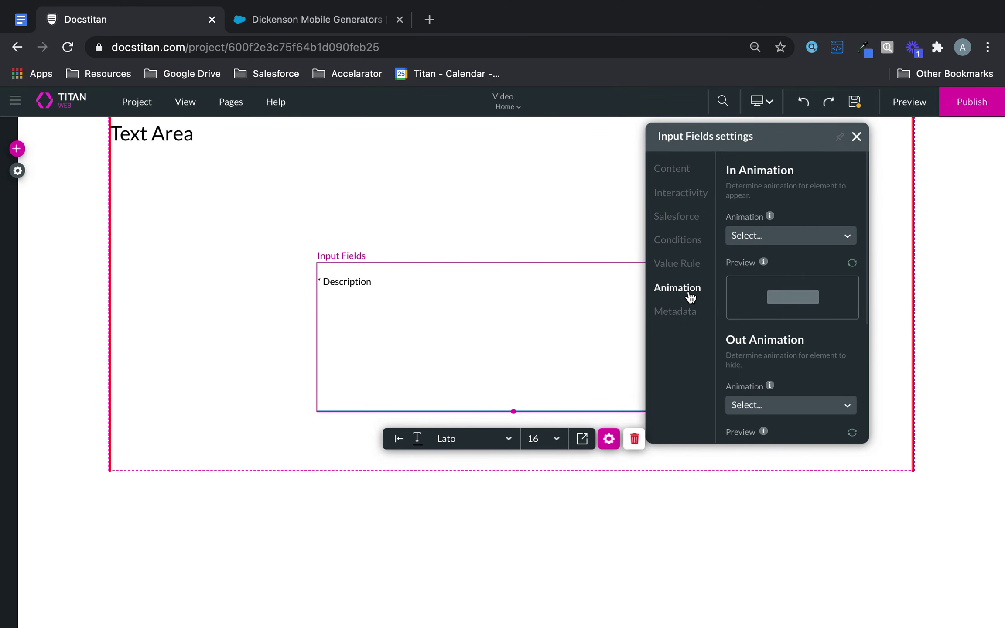
pyautogui.click(665, 315)
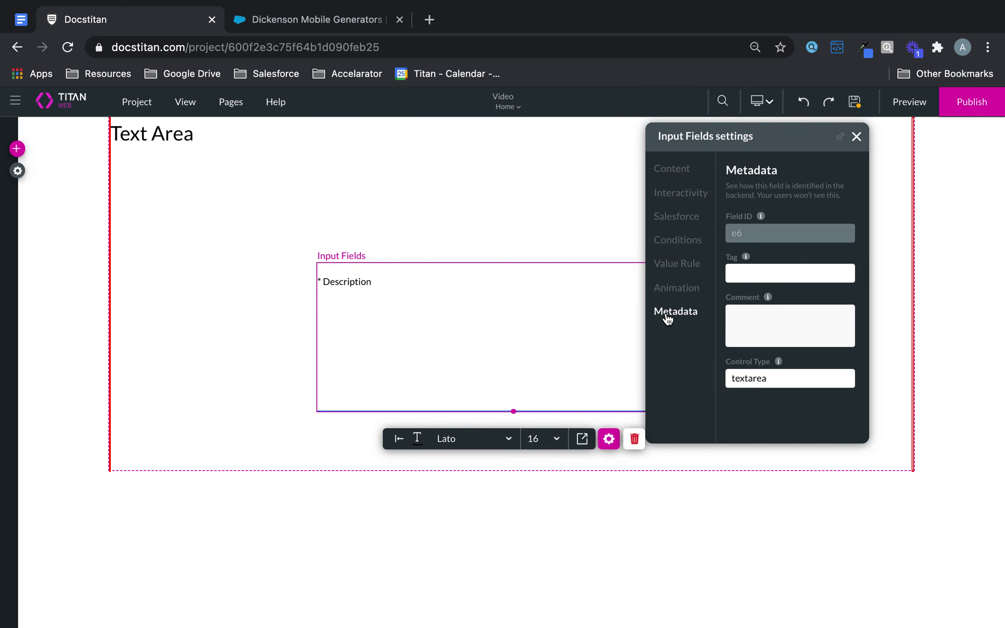
pyautogui.click(789, 273)
pyautogui.write('Description')
pyautogui.moveTo(801, 380); pyautogui.dragTo(712, 383)
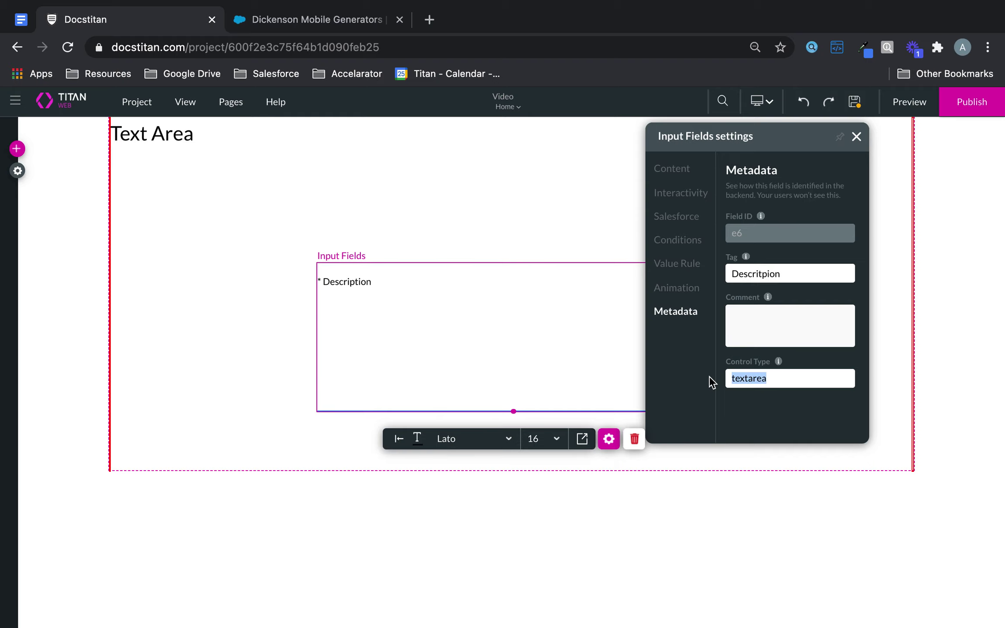
# Add a Text Field above Description and duplicate it so two fields sit side by side
pyautogui.click(856, 137)
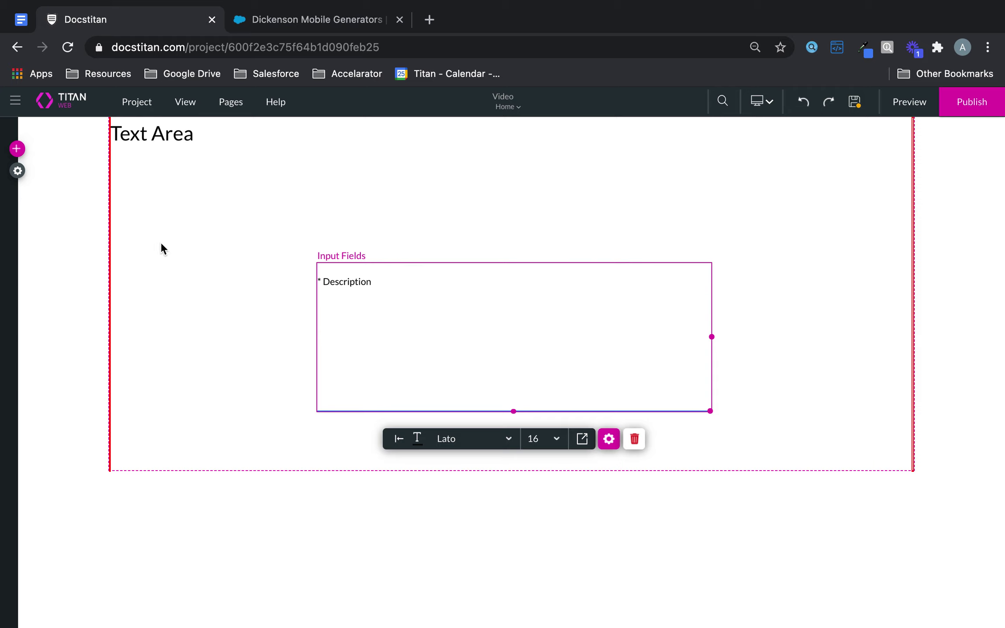
pyautogui.click(18, 150)
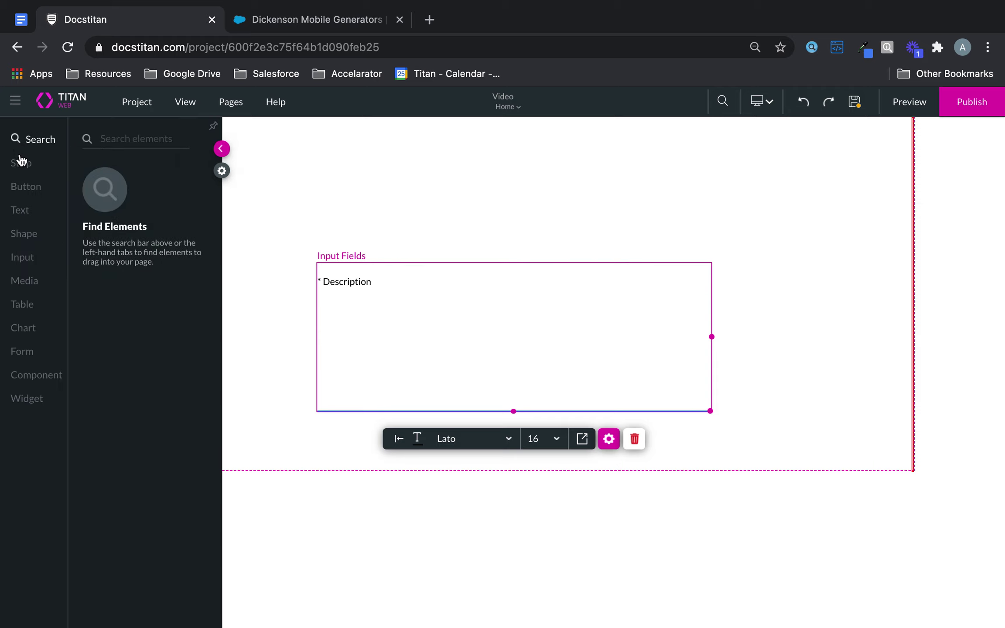
pyautogui.click(18, 257)
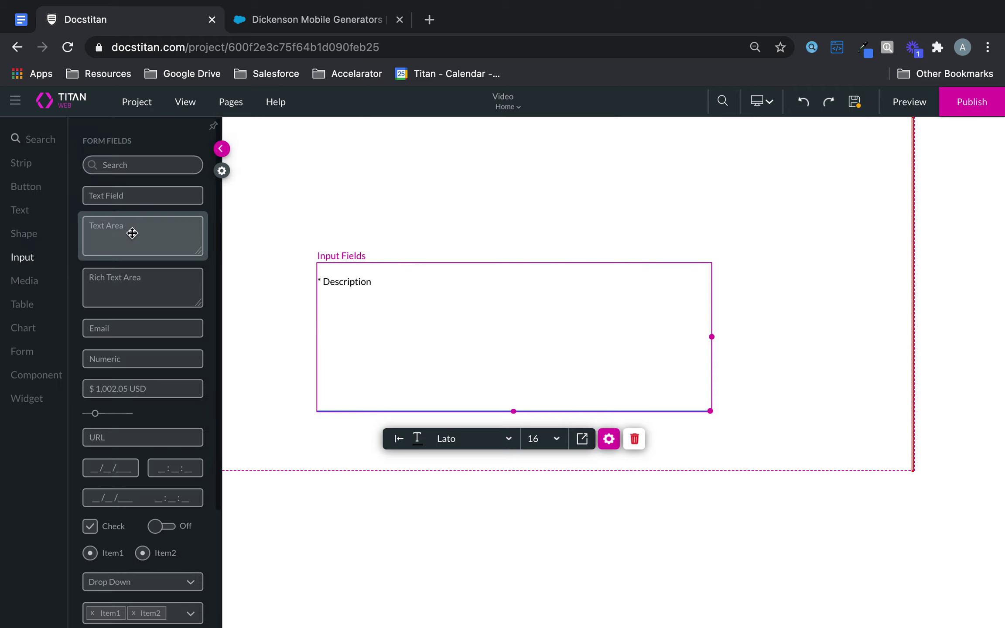
pyautogui.moveTo(134, 199); pyautogui.dragTo(599, 174)
pyautogui.hotkey('ctrl', 'd')
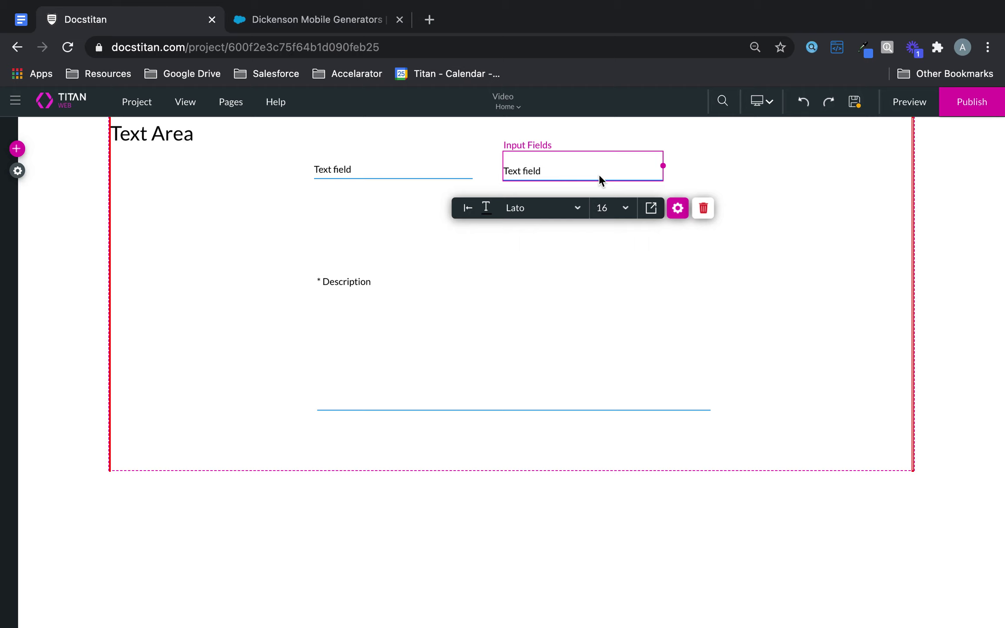
pyautogui.click(398, 171)
pyautogui.click(488, 208)
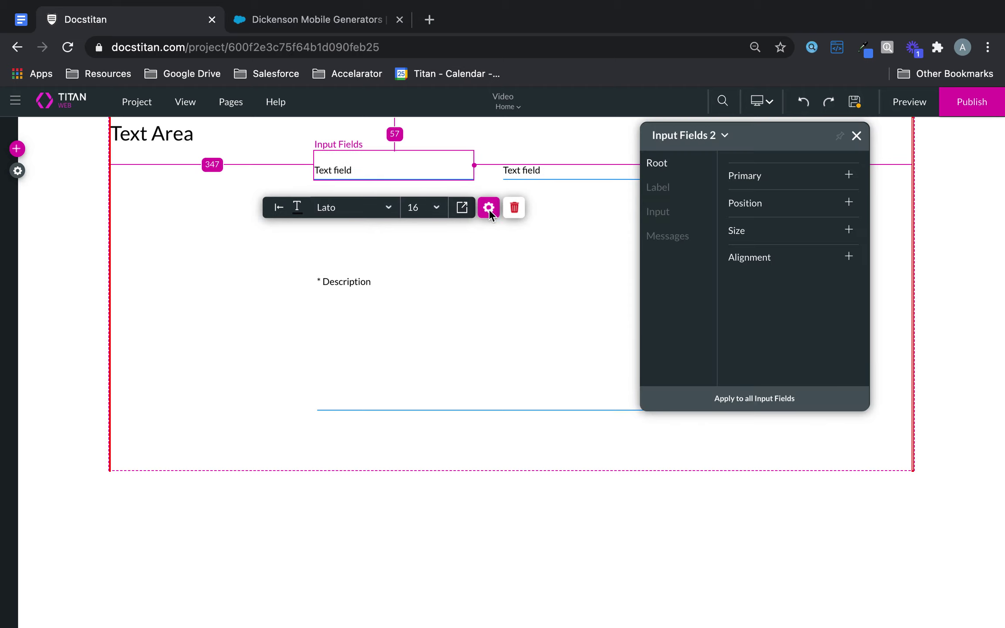
pyautogui.click(854, 136)
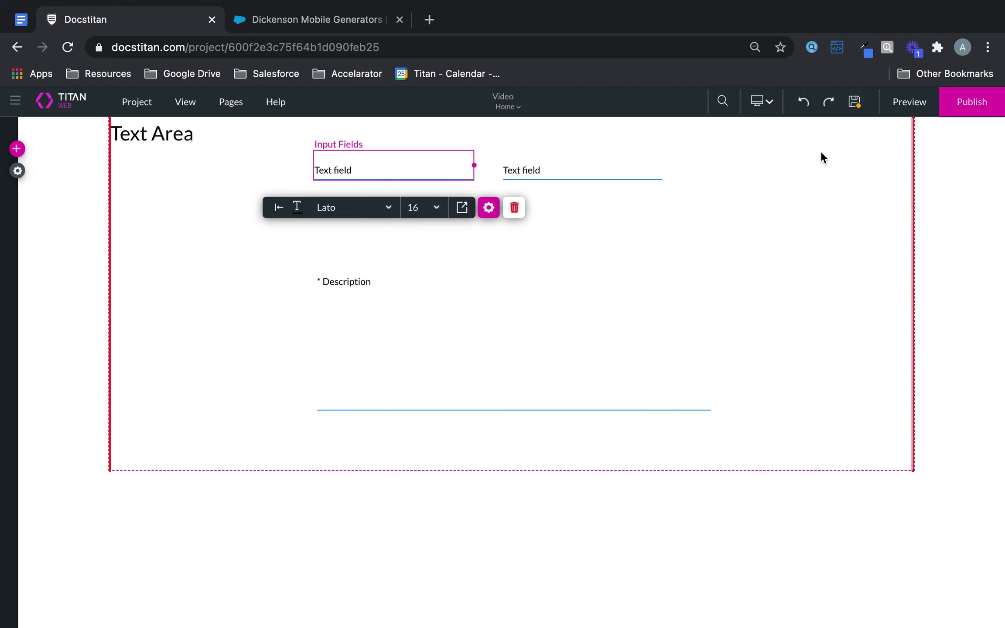
# Label the left text field 'Name' and the right one 'Stage'
pyautogui.click(489, 208)
pyautogui.moveTo(794, 294); pyautogui.dragTo(669, 291)
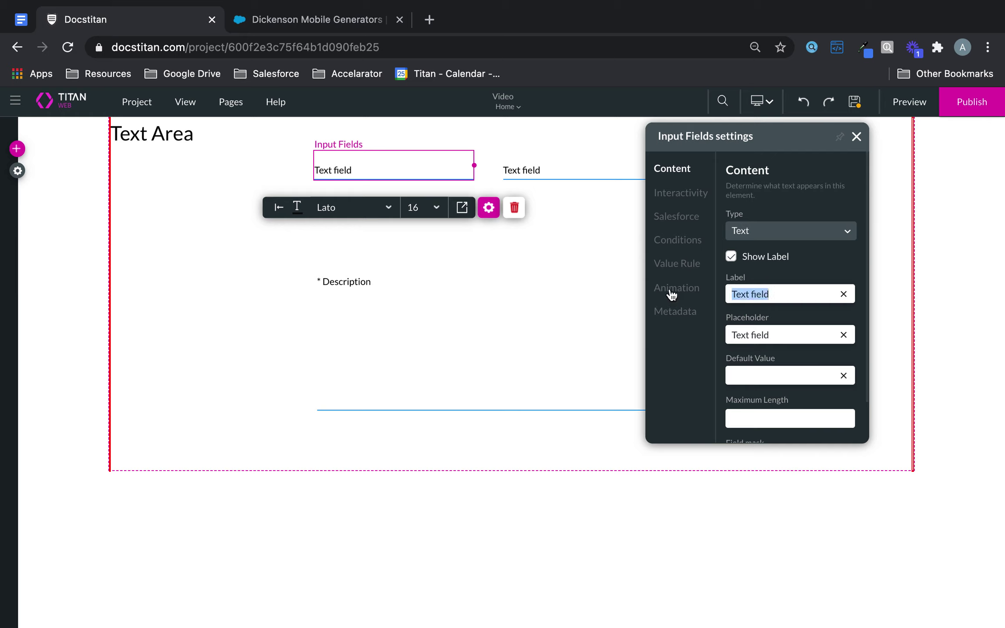
pyautogui.write('Name')
pyautogui.click(551, 162)
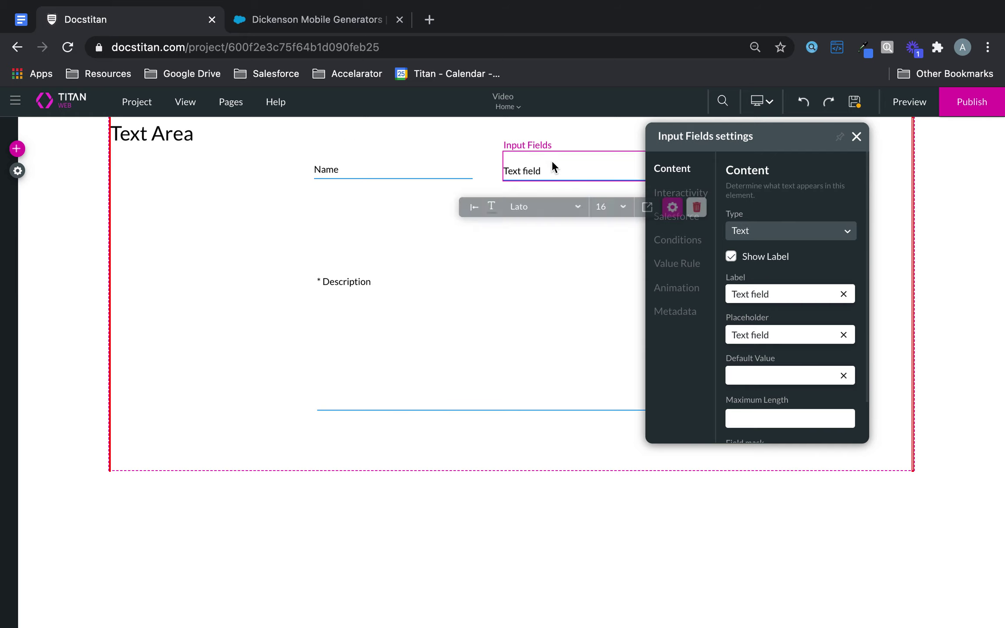
pyautogui.moveTo(787, 292); pyautogui.dragTo(693, 294)
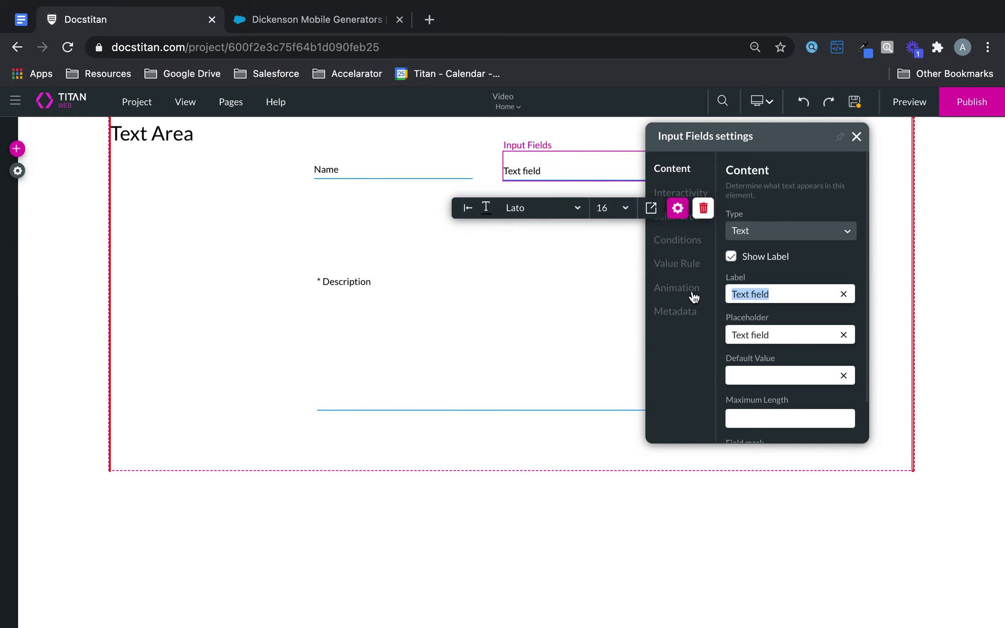
pyautogui.write('Stage')
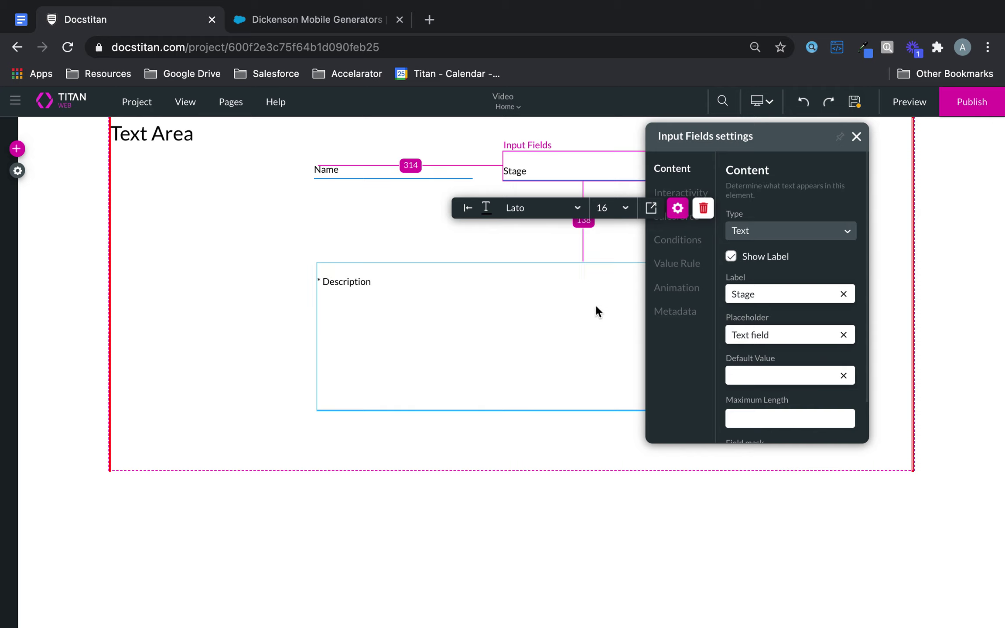
pyautogui.click(16, 149)
pyautogui.click(26, 257)
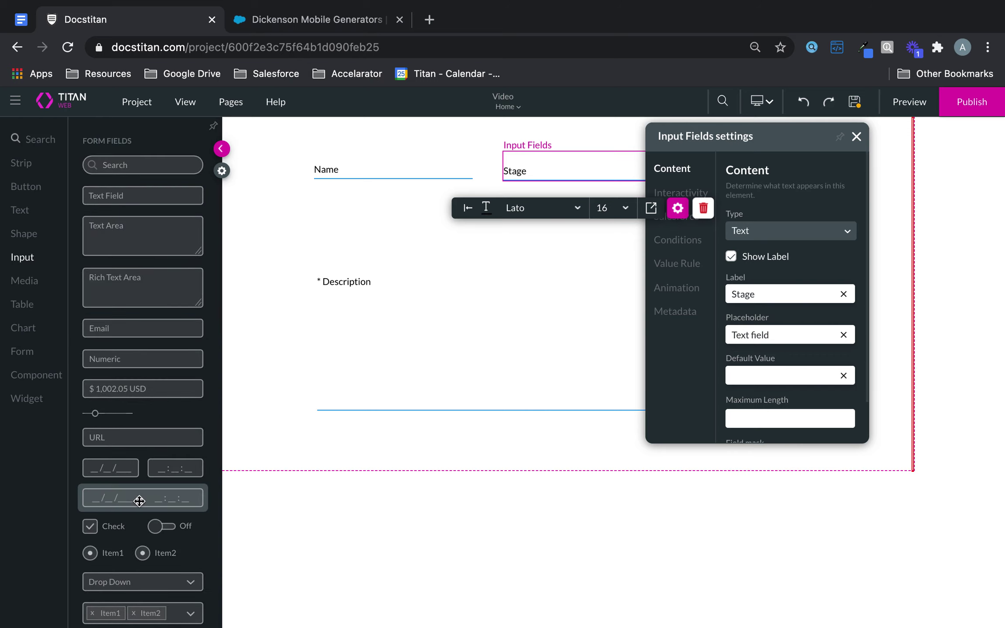
# Add a Date field to the form and move it under the Name field
pyautogui.scroll(-3, 140, 500)
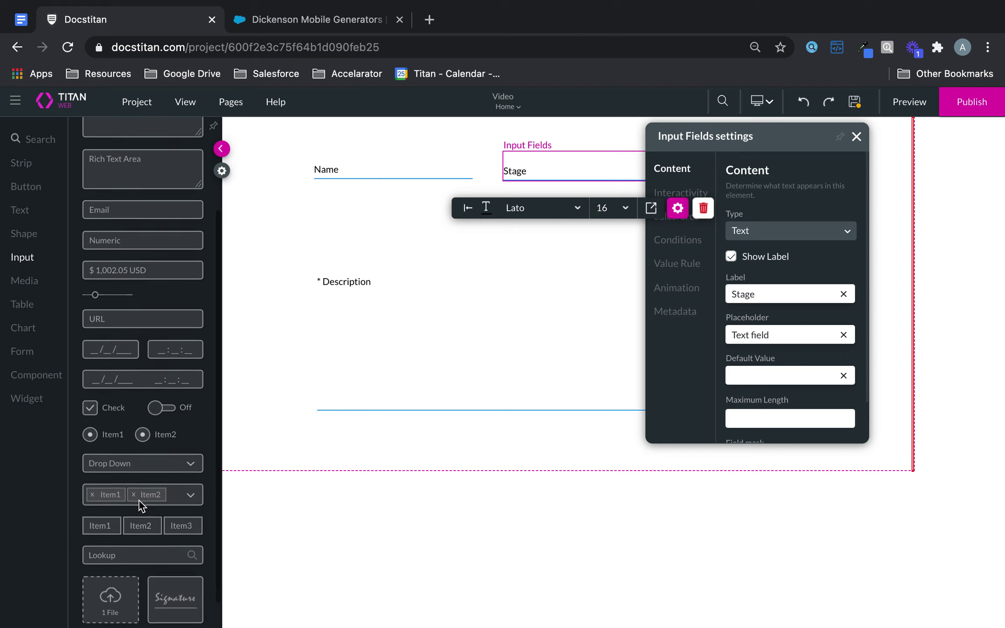
pyautogui.scroll(3, 139, 500)
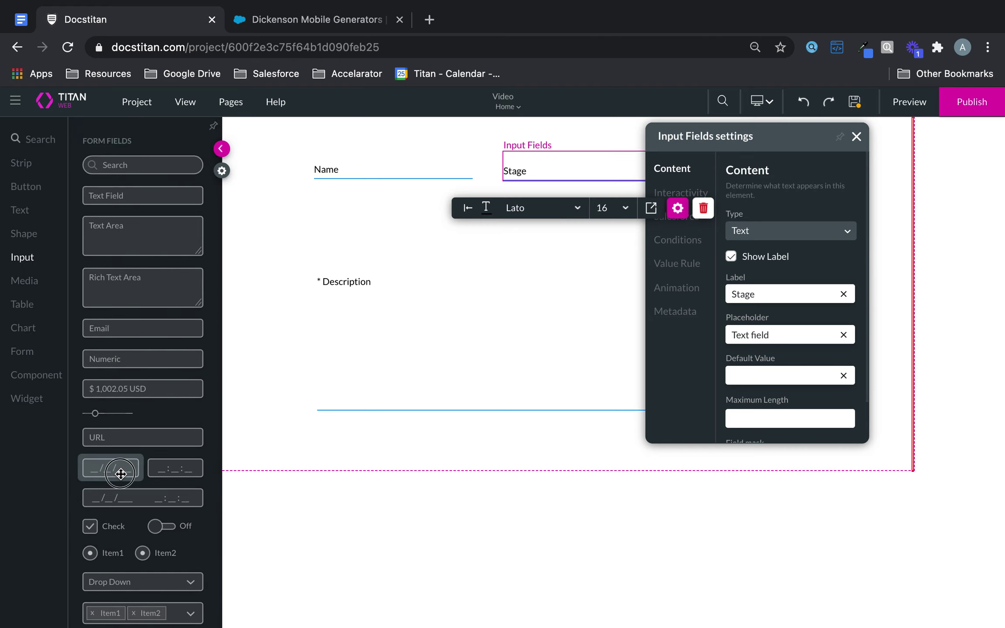
pyautogui.moveTo(111, 468); pyautogui.dragTo(496, 248)
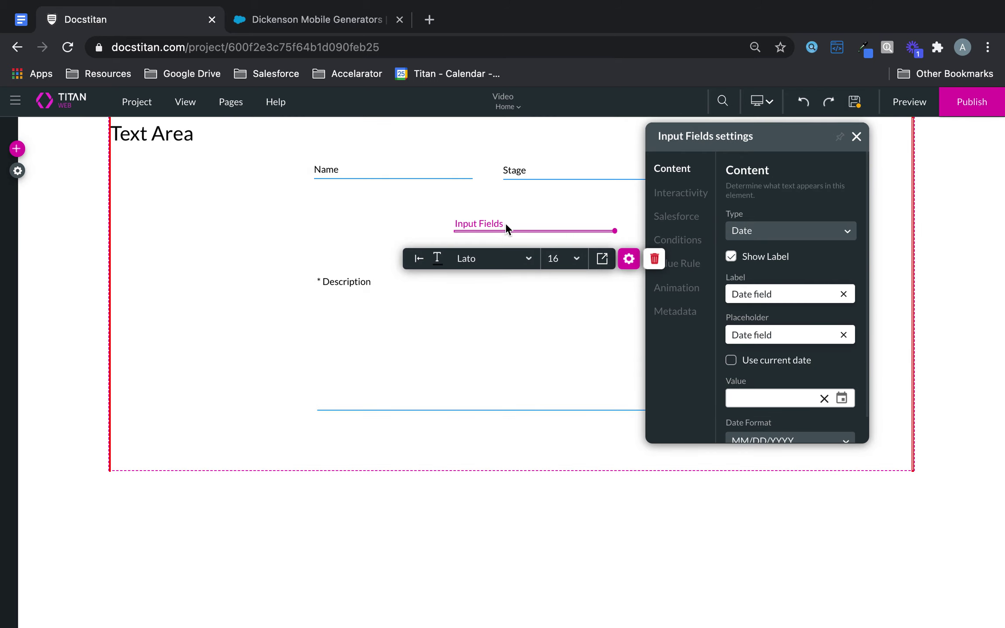
pyautogui.click(442, 222)
pyautogui.click(375, 222)
pyautogui.click(510, 249)
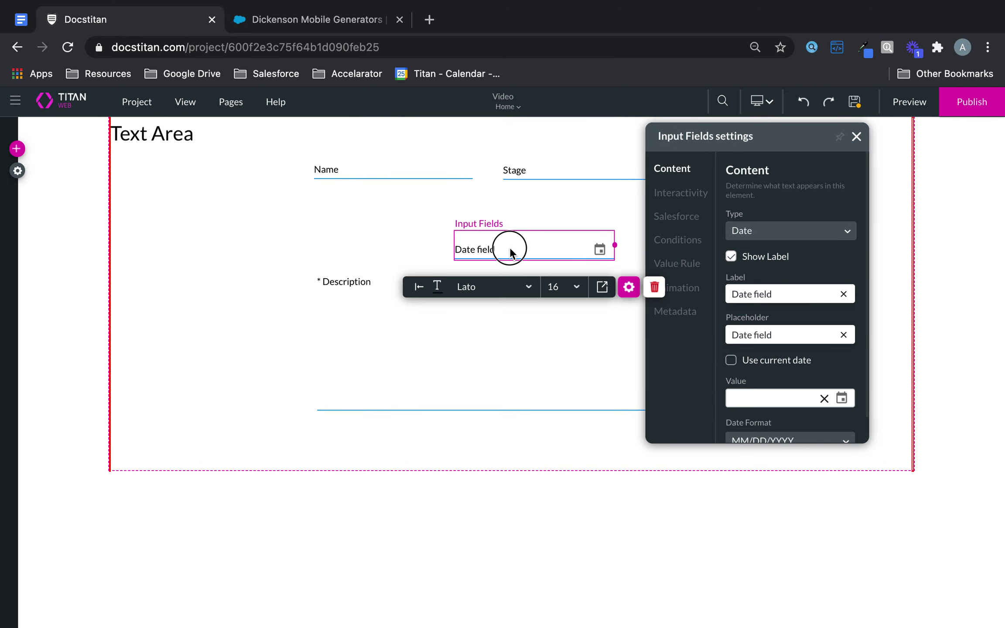
pyautogui.moveTo(511, 252); pyautogui.dragTo(371, 235)
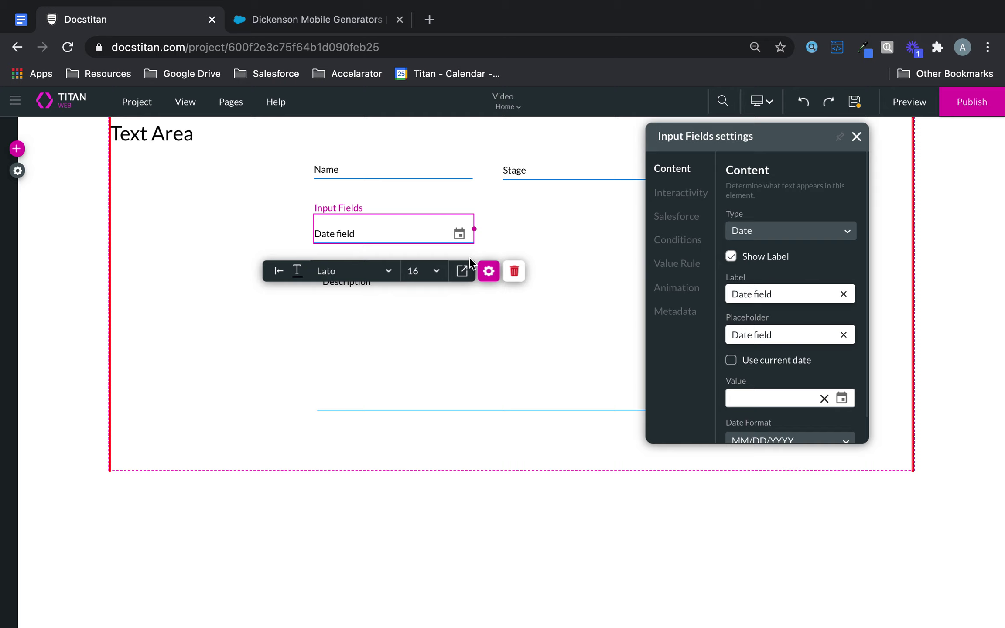
pyautogui.click(856, 138)
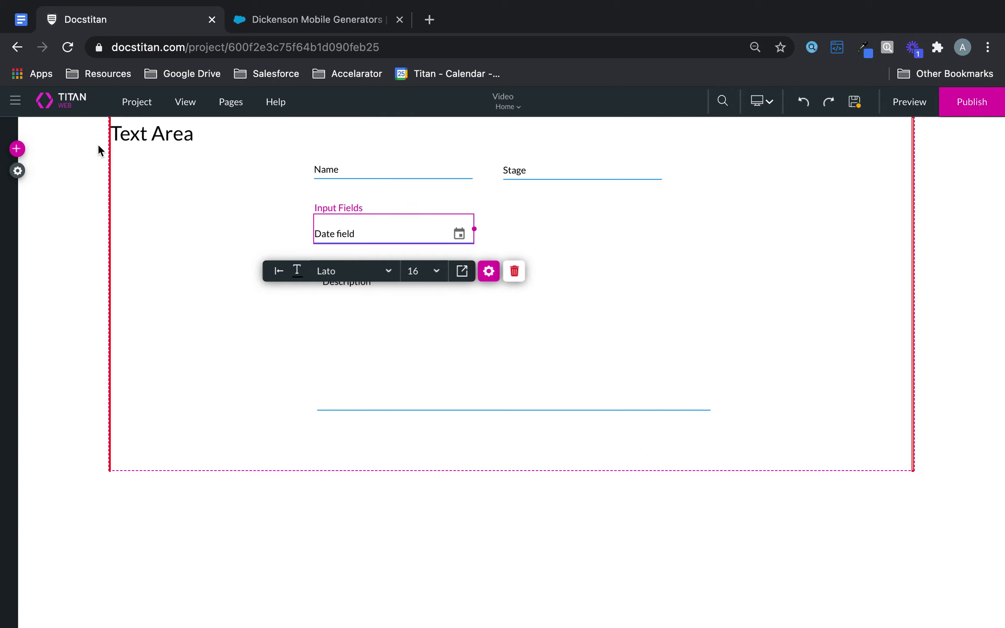
# Place a primary Button centred beneath the Description textarea
pyautogui.click(16, 149)
pyautogui.click(26, 187)
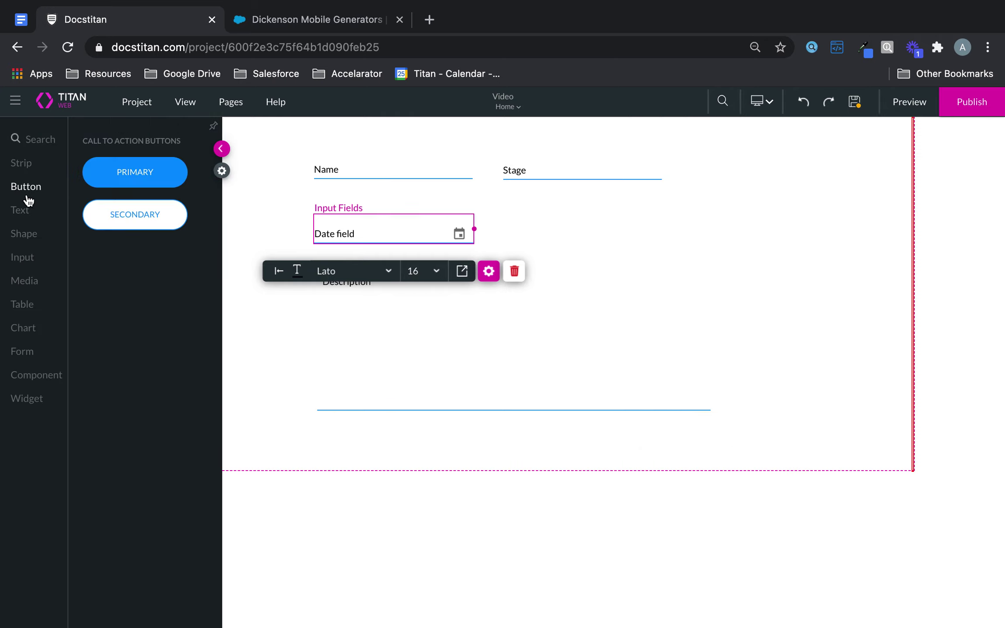
pyautogui.moveTo(128, 172); pyautogui.dragTo(520, 449)
pyautogui.click(541, 381)
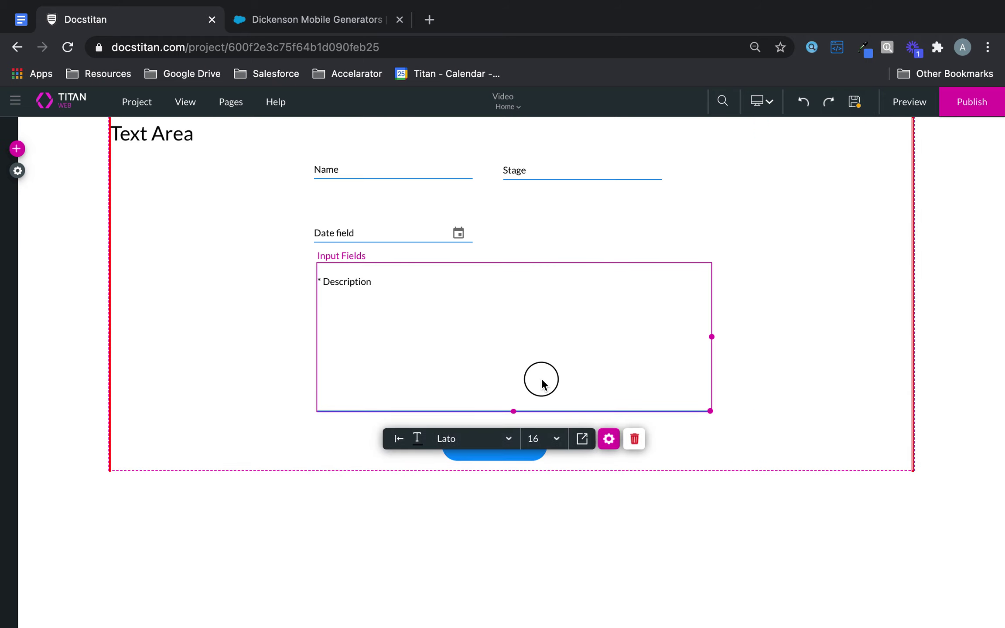
pyautogui.click(542, 395)
pyautogui.click(532, 447)
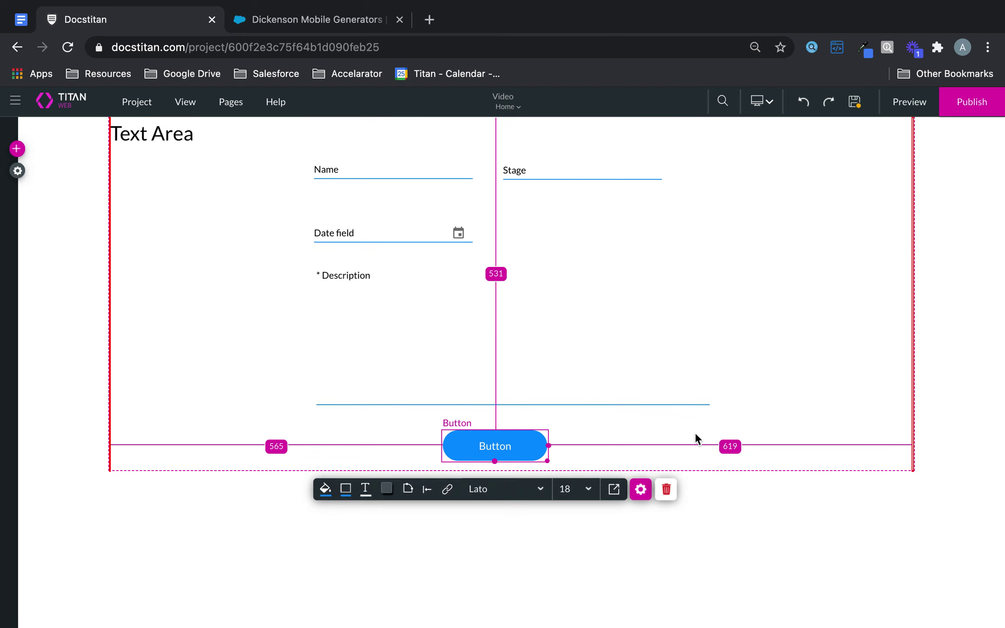
pyautogui.click(695, 433)
# Start a new Salesforce push integration targeting the Opportunity object
pyautogui.click(16, 170)
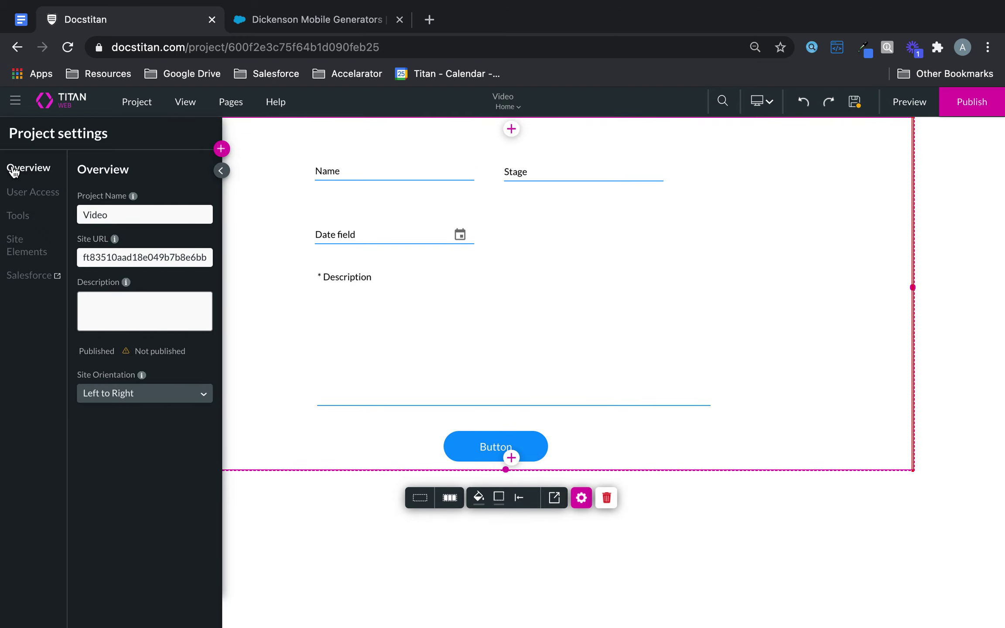
pyautogui.click(29, 276)
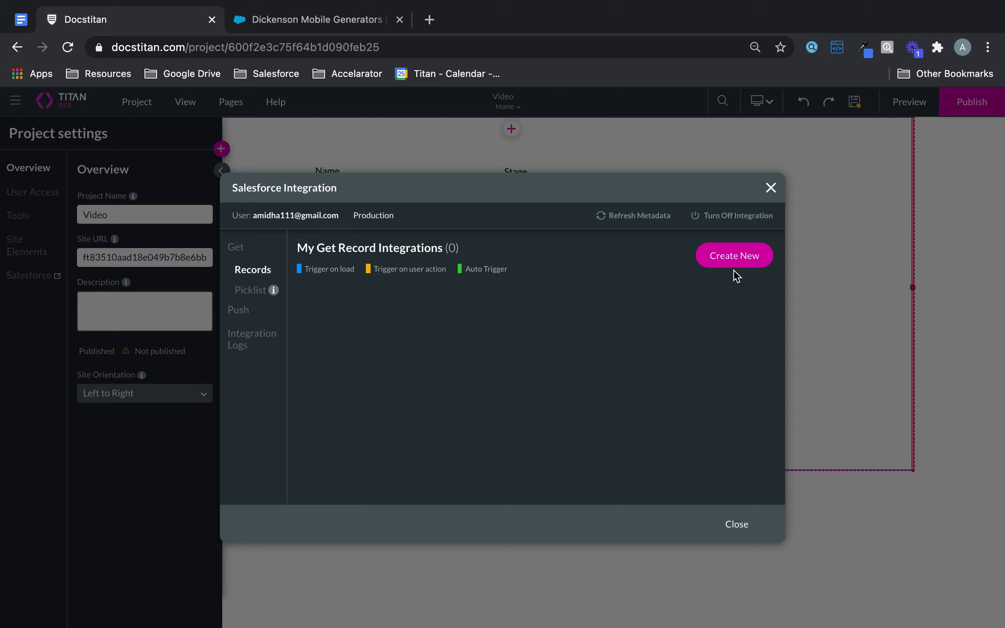
pyautogui.click(740, 257)
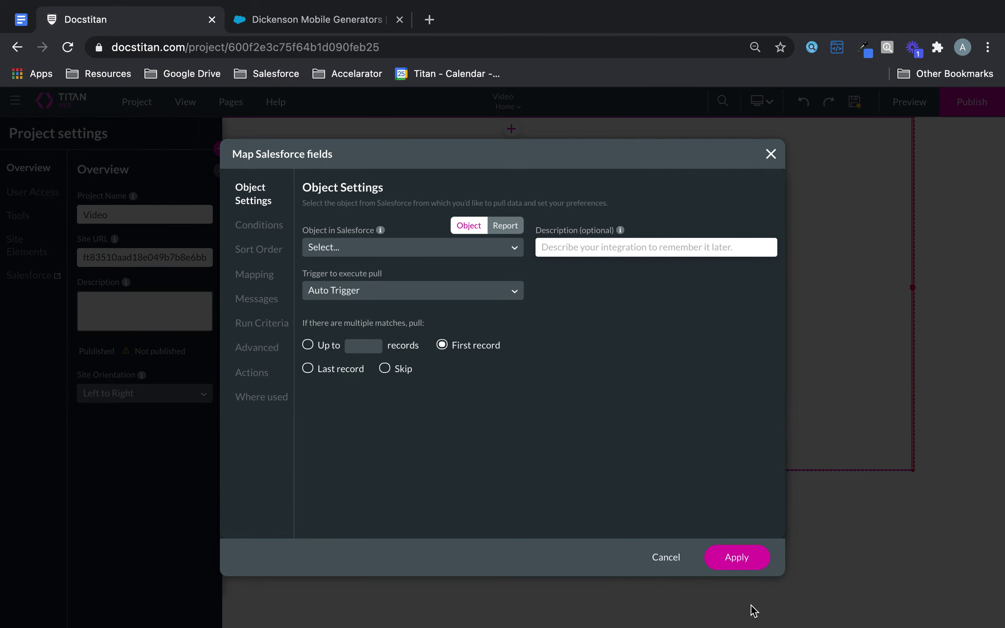
pyautogui.click(664, 557)
pyautogui.click(240, 311)
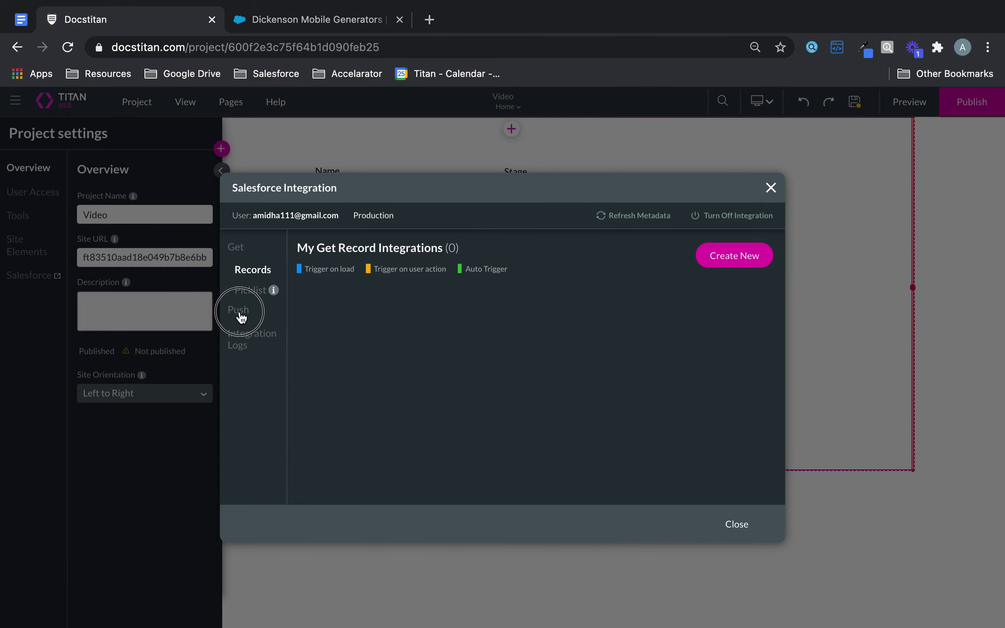
pyautogui.click(723, 262)
pyautogui.click(434, 251)
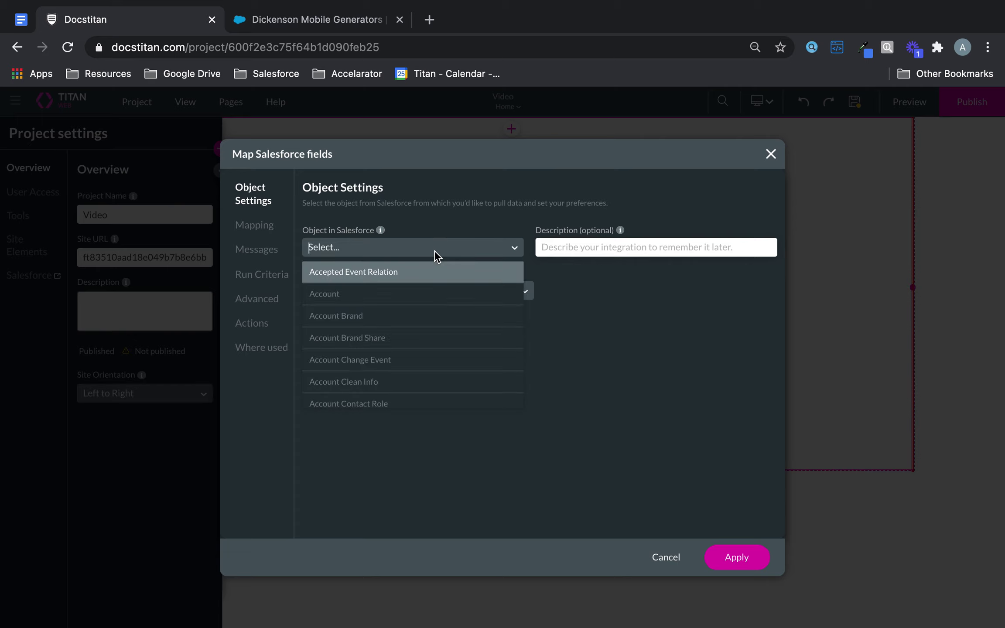
pyautogui.write('opp')
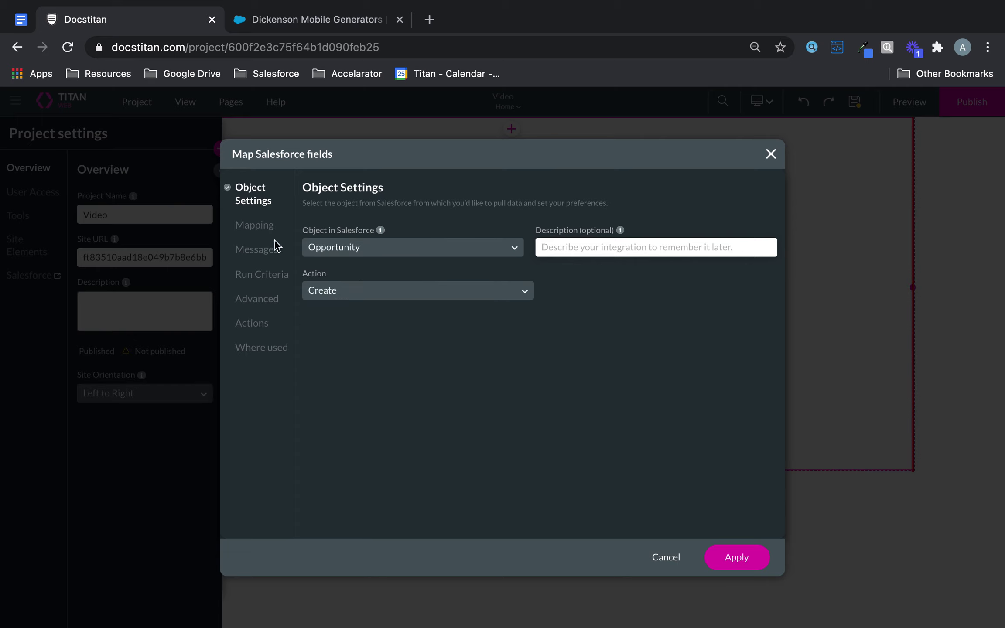
pyautogui.click(253, 227)
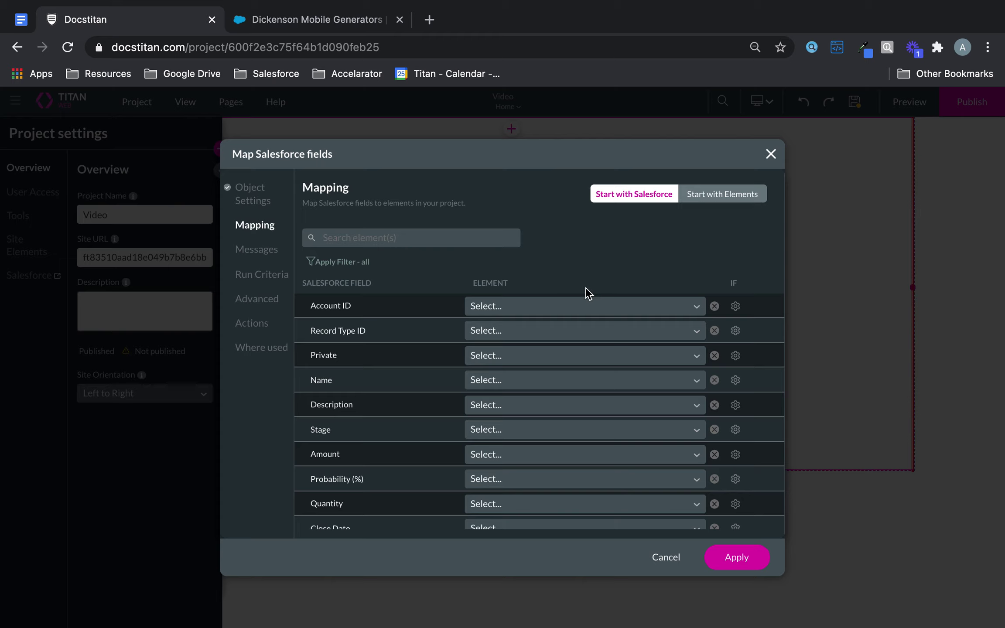
# Try the field filter and Name and Description element mappings, then cancel the mapping
pyautogui.click(452, 232)
pyautogui.click(355, 262)
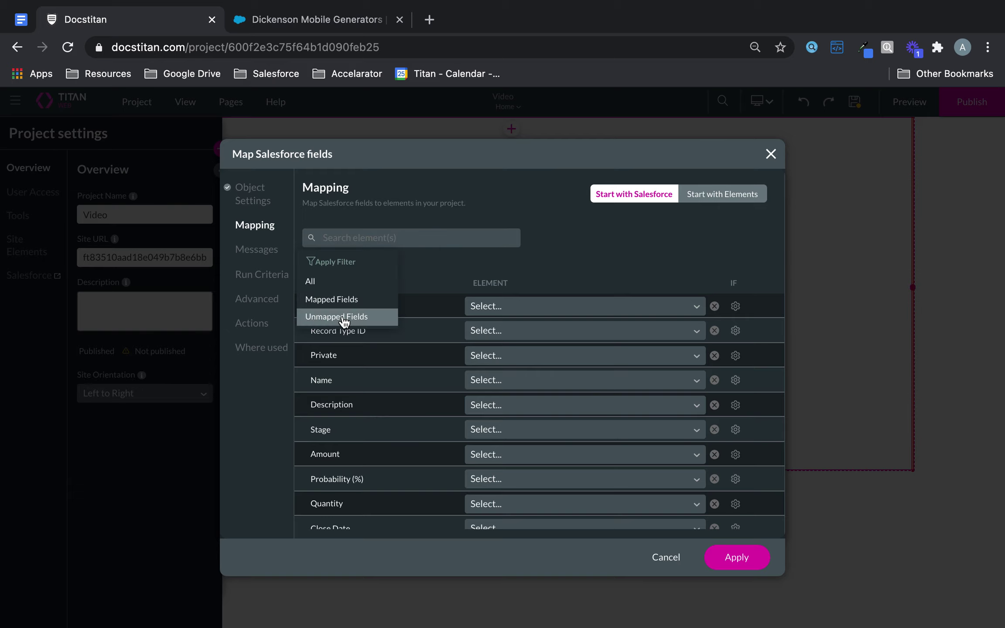
pyautogui.scroll(-1, 339, 307)
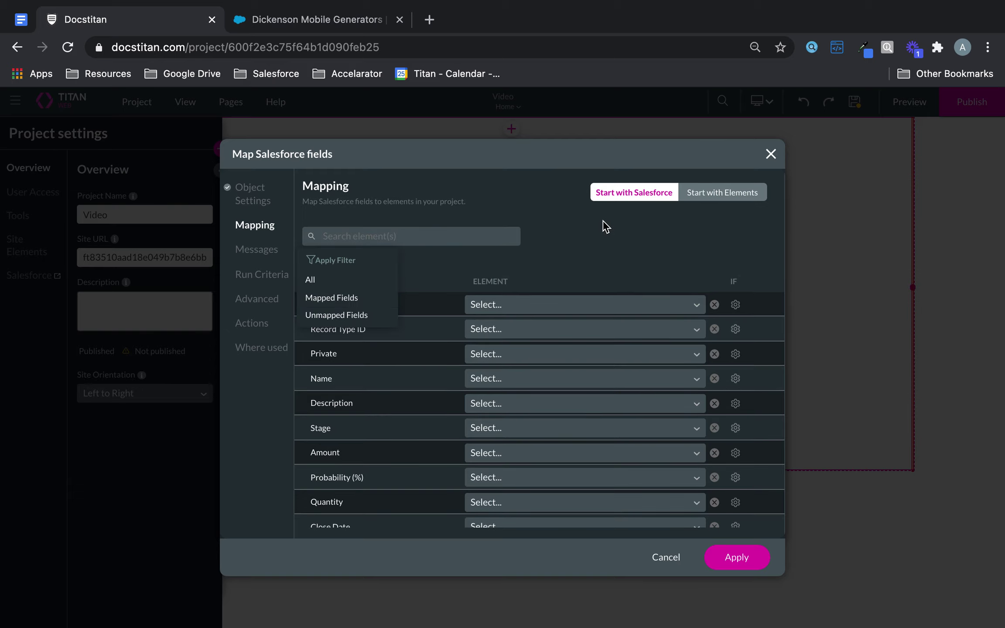
pyautogui.click(498, 386)
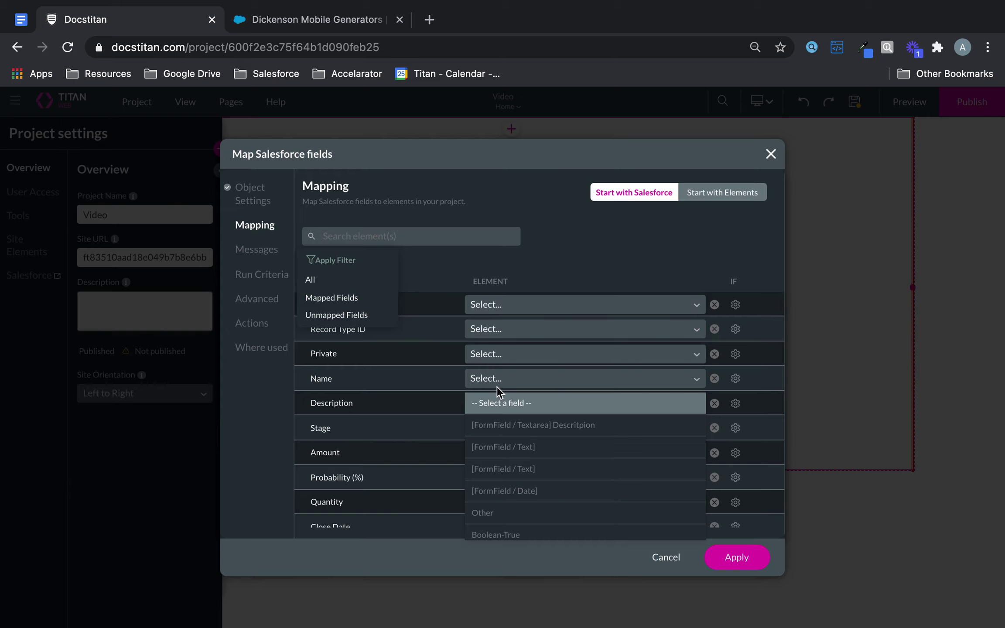
pyautogui.write('name')
pyautogui.click(528, 404)
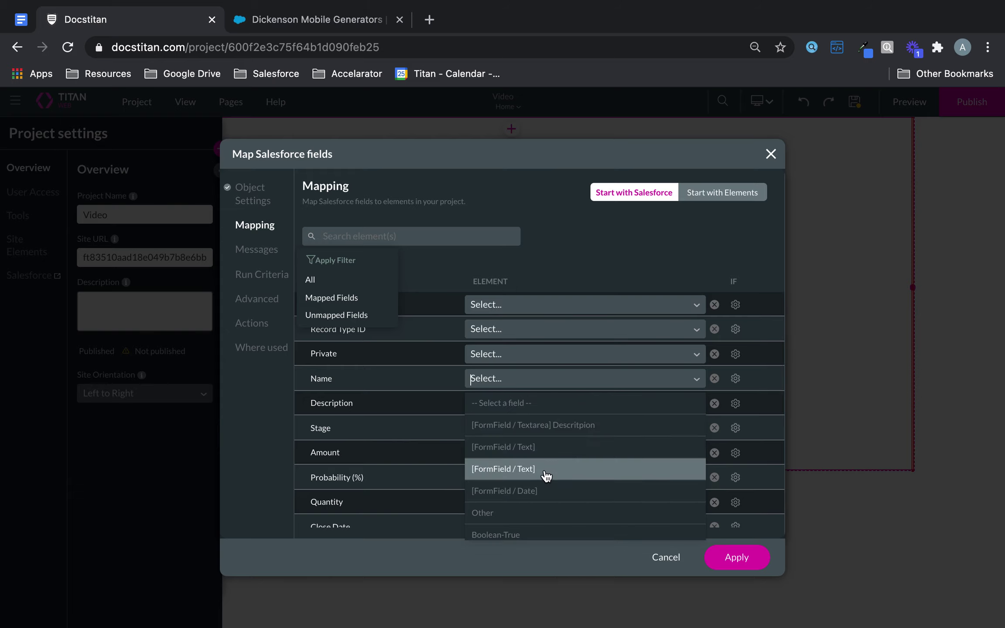
pyautogui.scroll(-3, 546, 469)
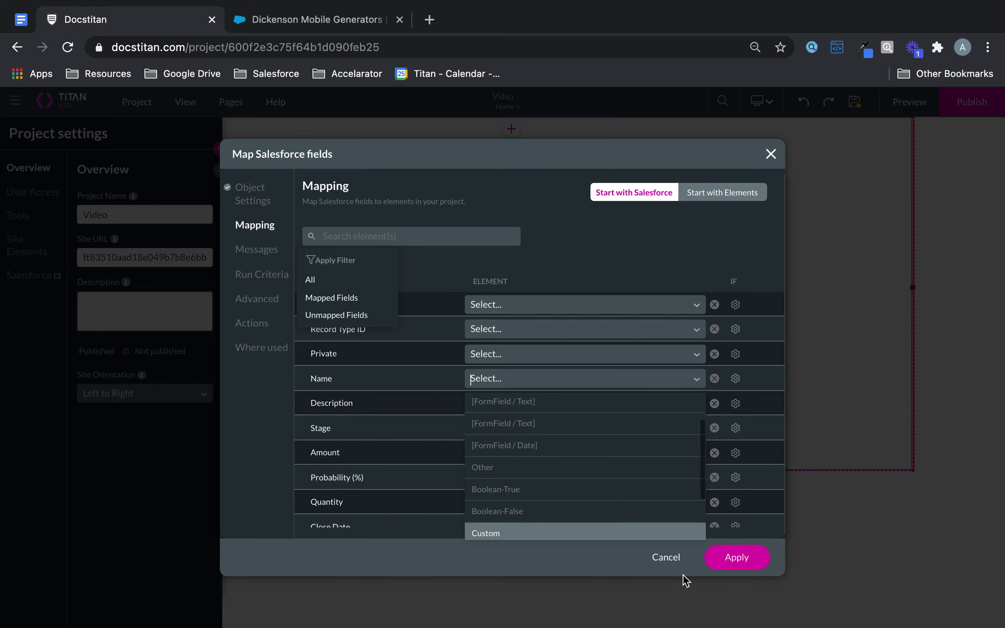
pyautogui.click(678, 561)
pyautogui.click(678, 558)
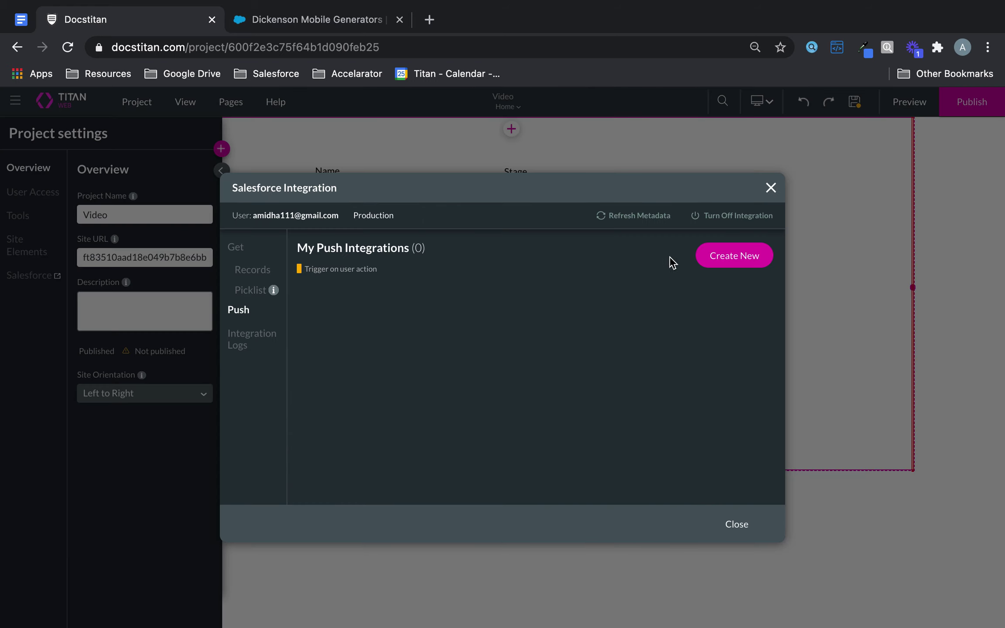
# Give the Name input field the metadata tag 'Name'
pyautogui.click(738, 524)
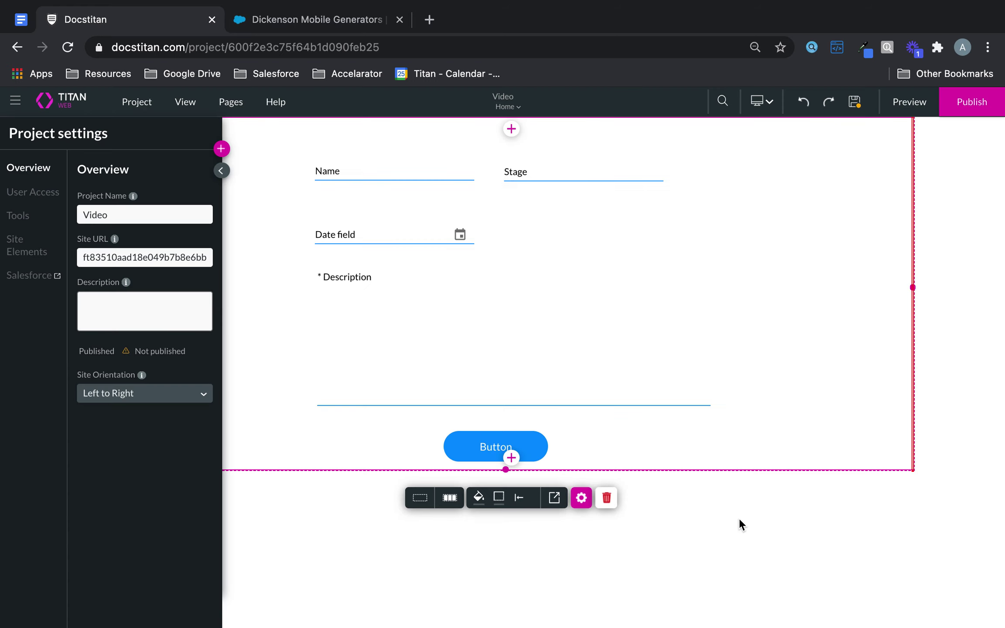
pyautogui.click(356, 180)
pyautogui.click(489, 207)
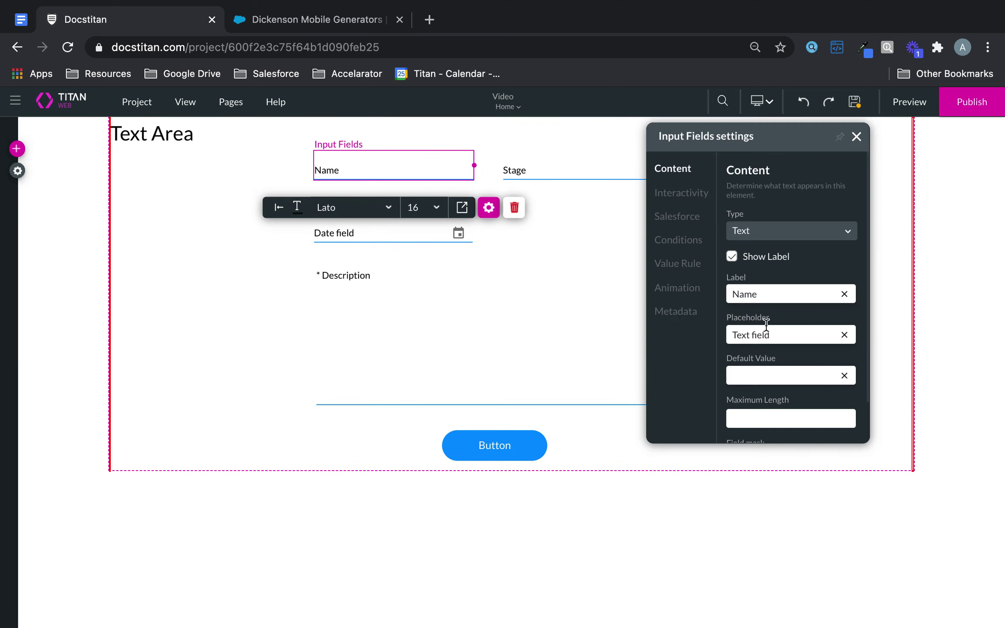
pyautogui.click(677, 311)
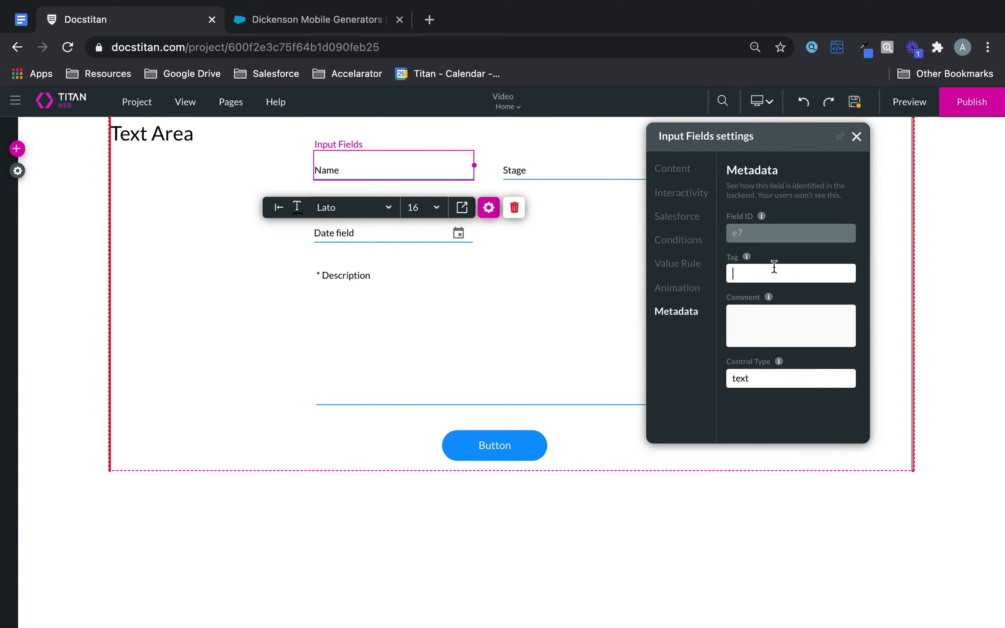
pyautogui.click(774, 267)
pyautogui.write('Name')
pyautogui.click(856, 137)
# Set a metadata tag on the Stage input field, then save the project
pyautogui.click(552, 175)
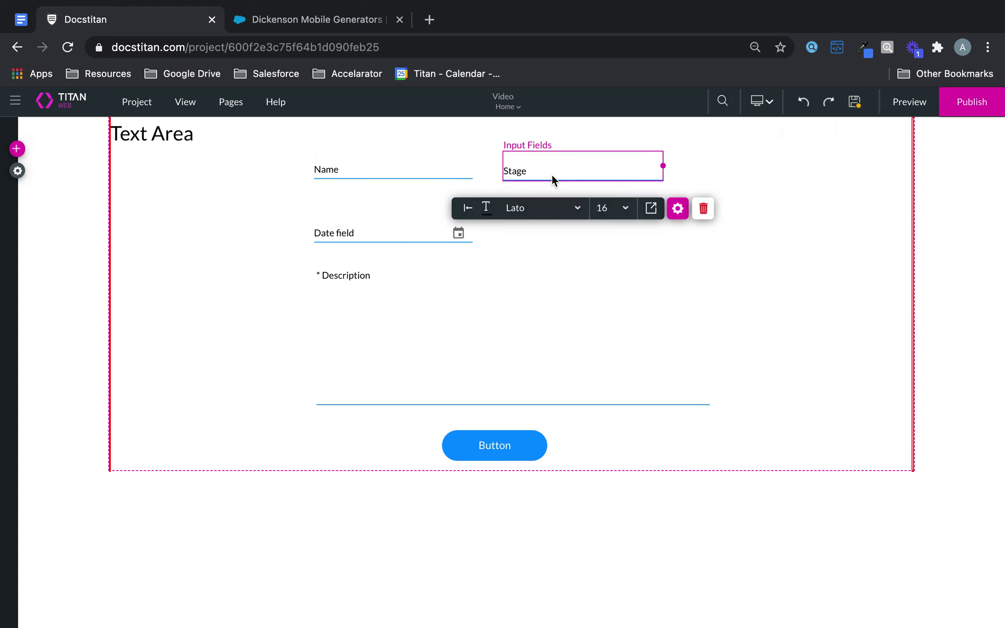
pyautogui.click(677, 208)
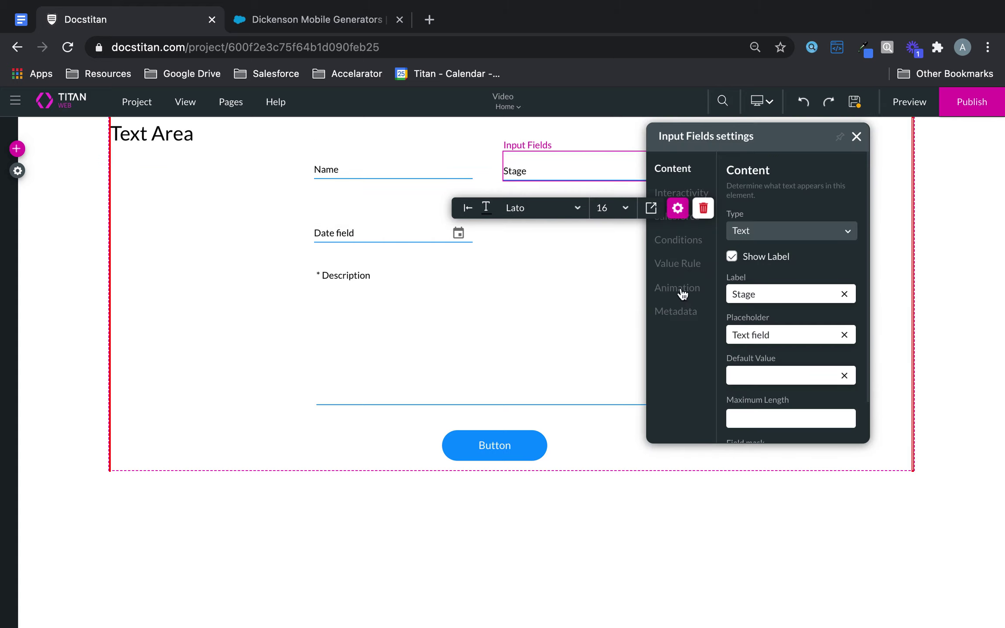
pyautogui.click(680, 315)
pyautogui.click(786, 269)
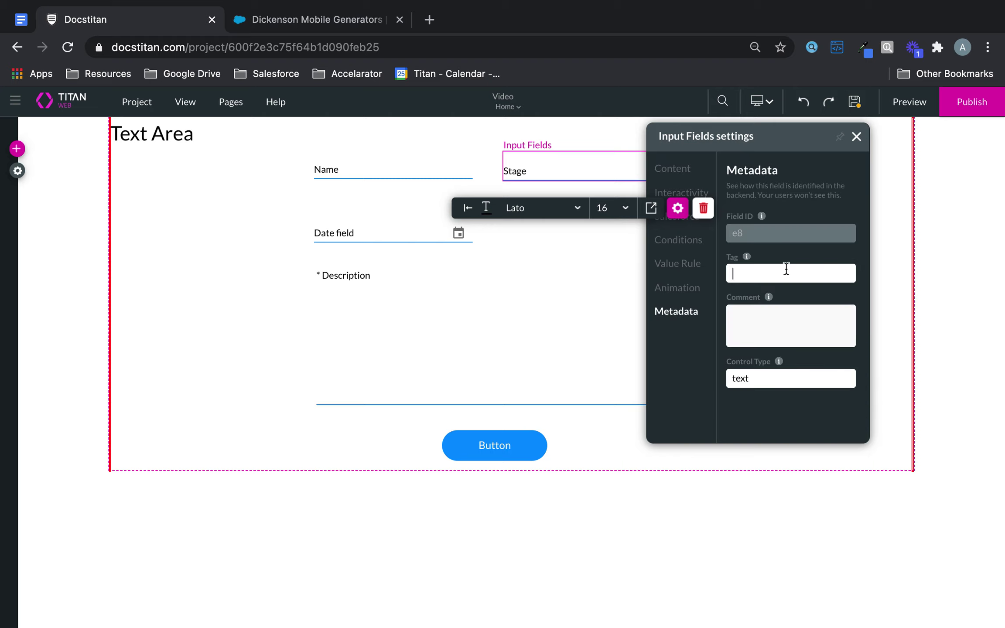
pyautogui.click(857, 137)
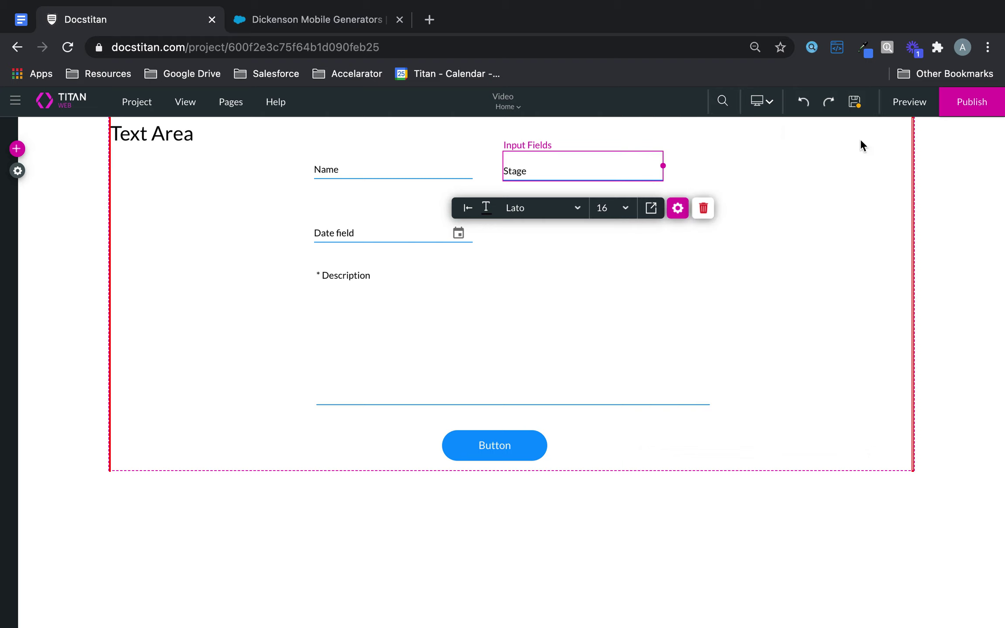
pyautogui.click(854, 102)
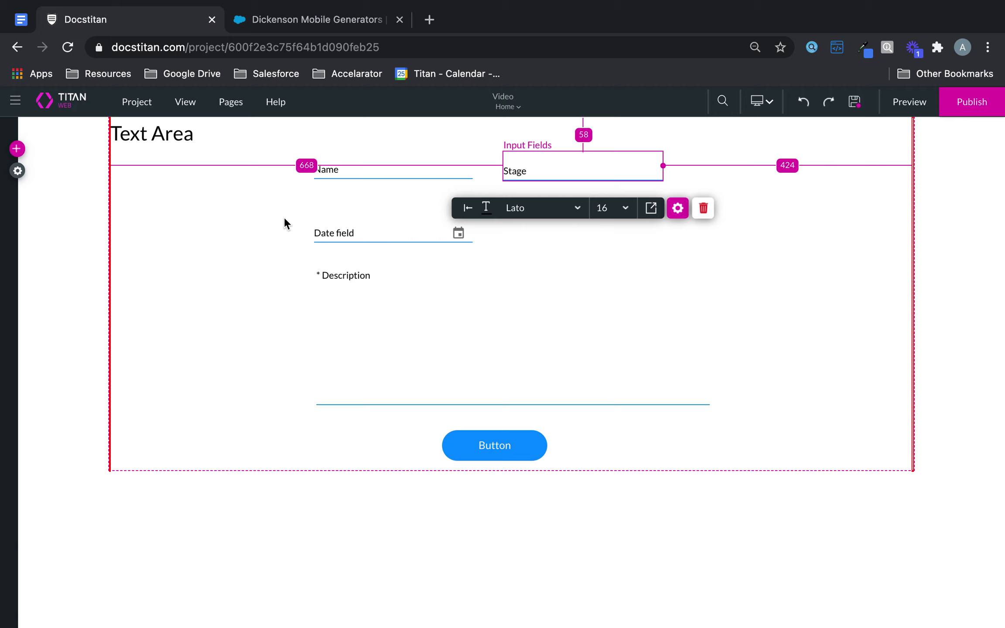
# Create a new Salesforce push integration and open its Object in Salesforce list
pyautogui.click(17, 171)
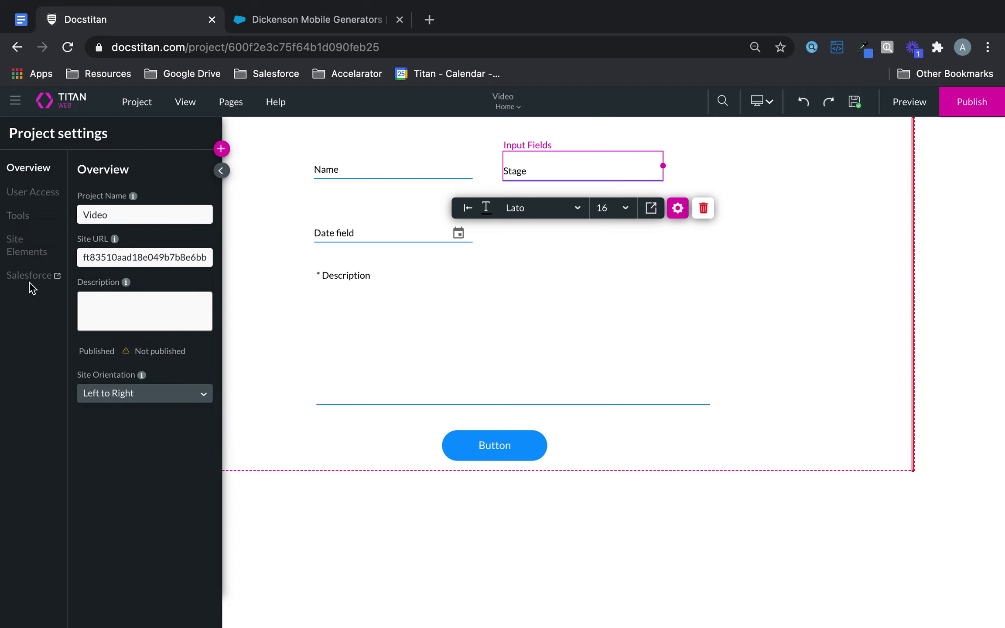
pyautogui.click(30, 276)
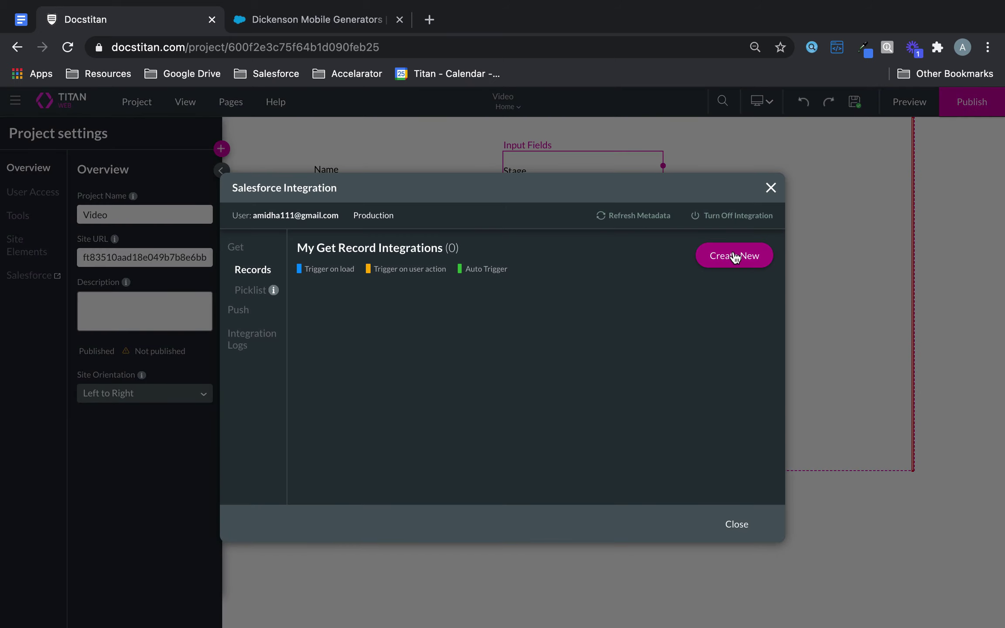
pyautogui.click(243, 310)
pyautogui.click(725, 255)
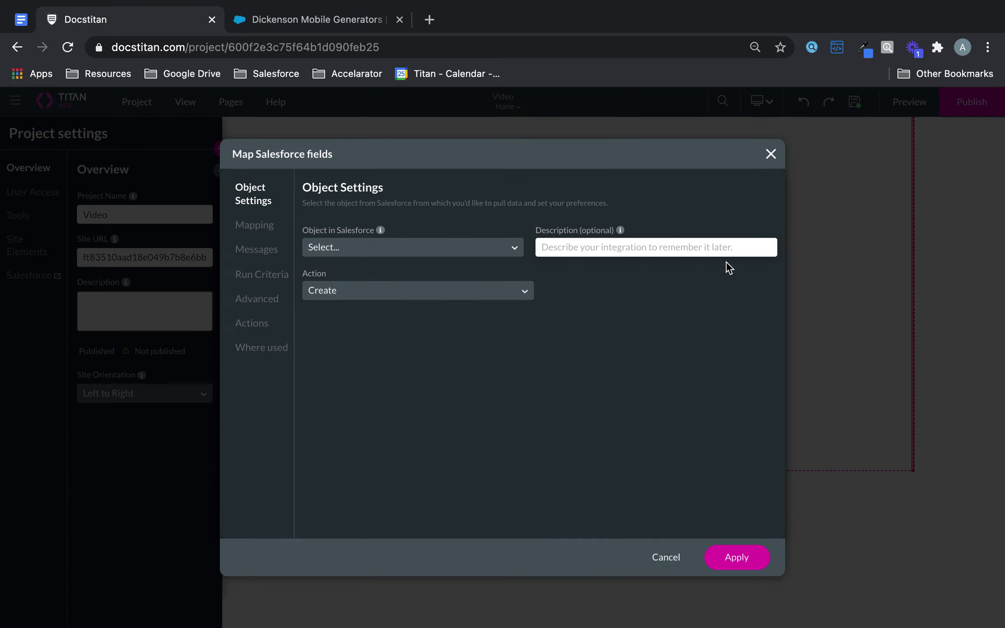
pyautogui.click(258, 224)
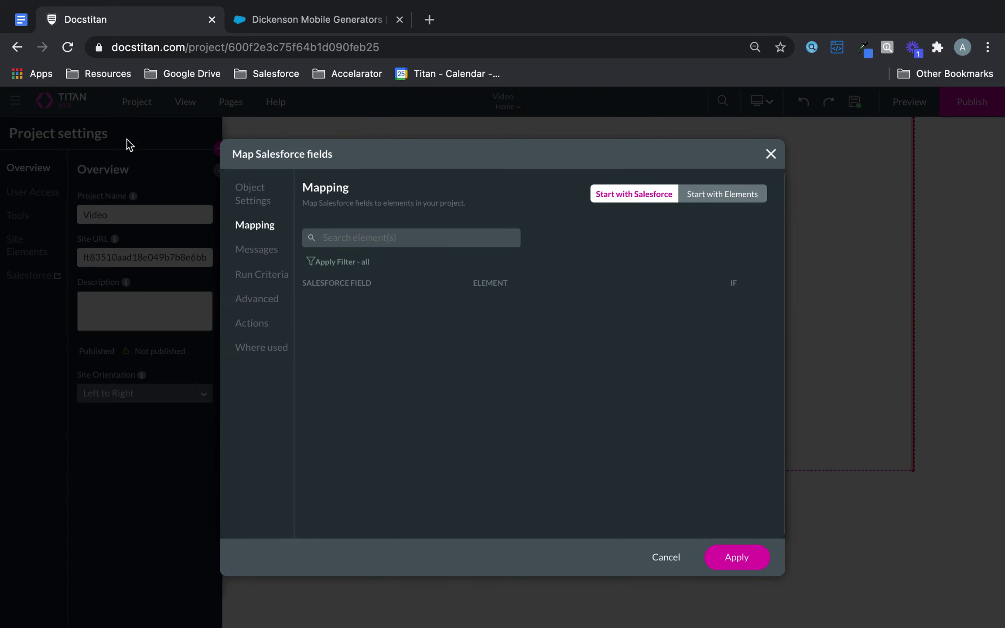
pyautogui.click(258, 200)
pyautogui.click(370, 247)
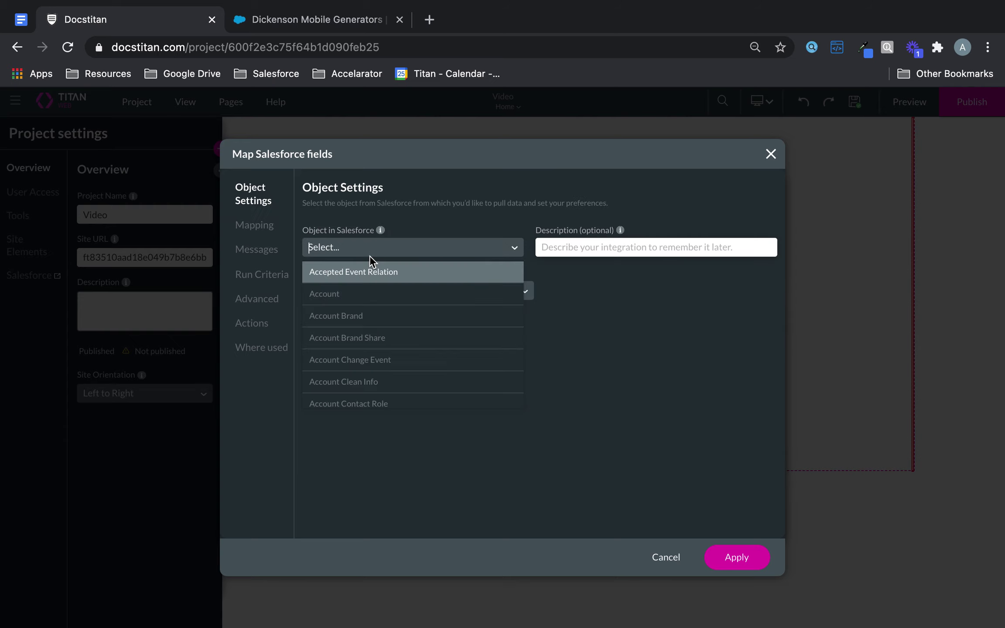
# Choose Opportunity as the object and map Name and Stage to the form's Name and Stage fields
pyautogui.write('opp')
pyautogui.click(358, 271)
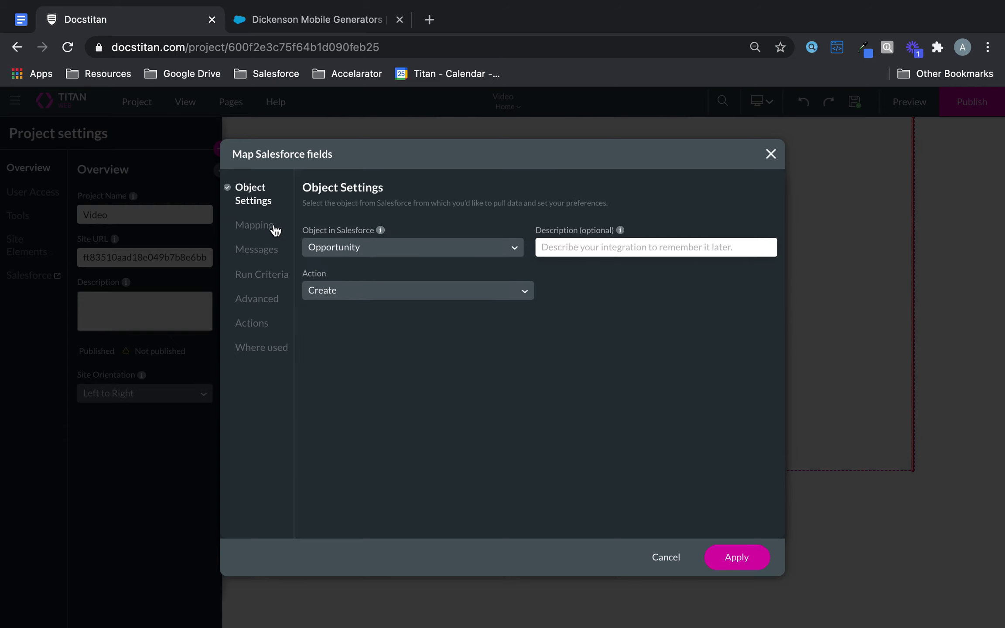
pyautogui.click(268, 226)
pyautogui.click(502, 379)
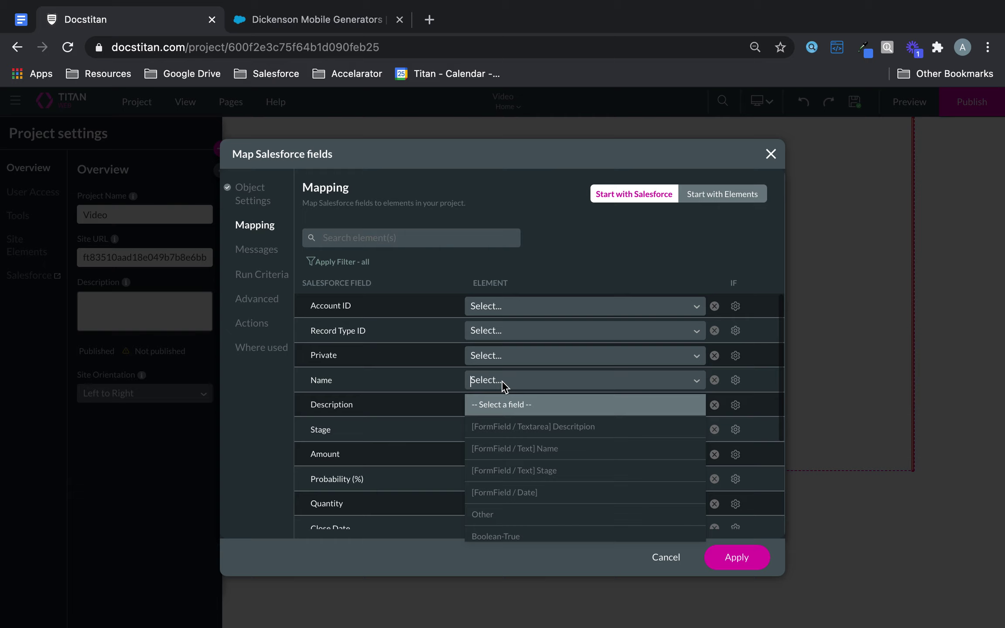
pyautogui.write('name')
pyautogui.click(514, 405)
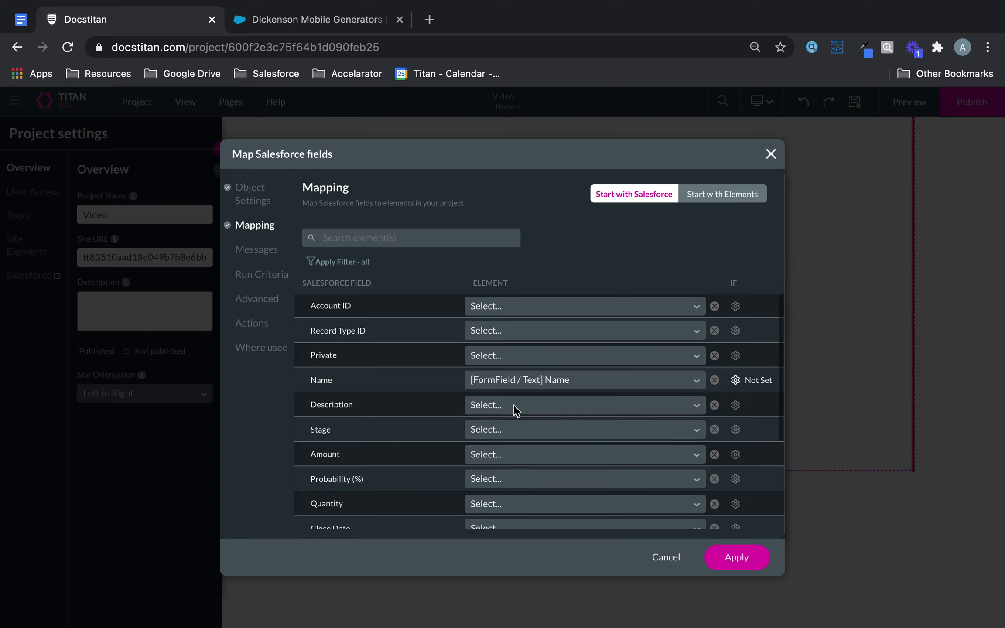
pyautogui.click(501, 433)
pyautogui.write('stage')
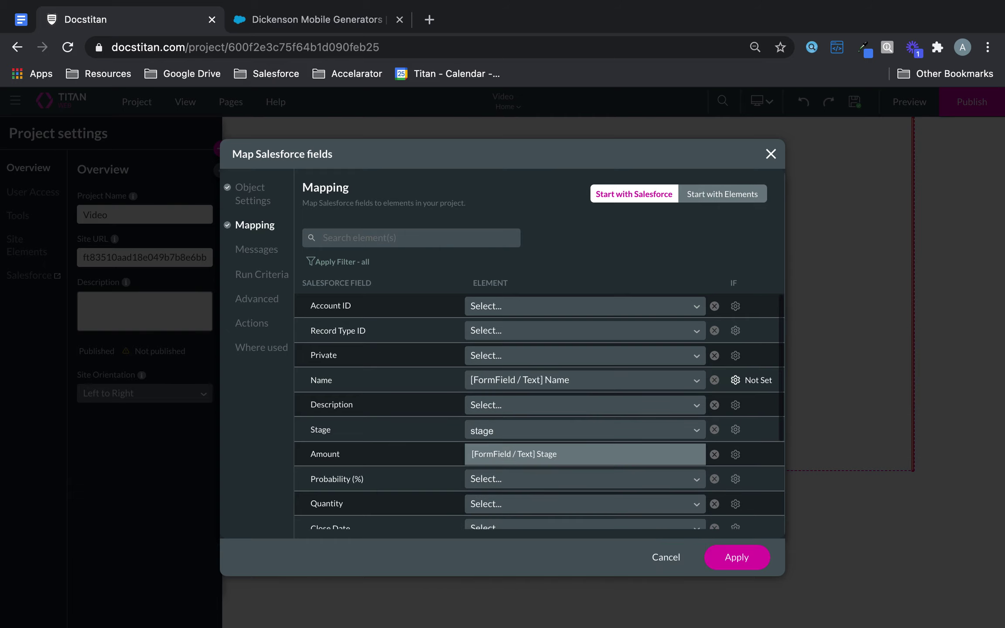
pyautogui.click(559, 456)
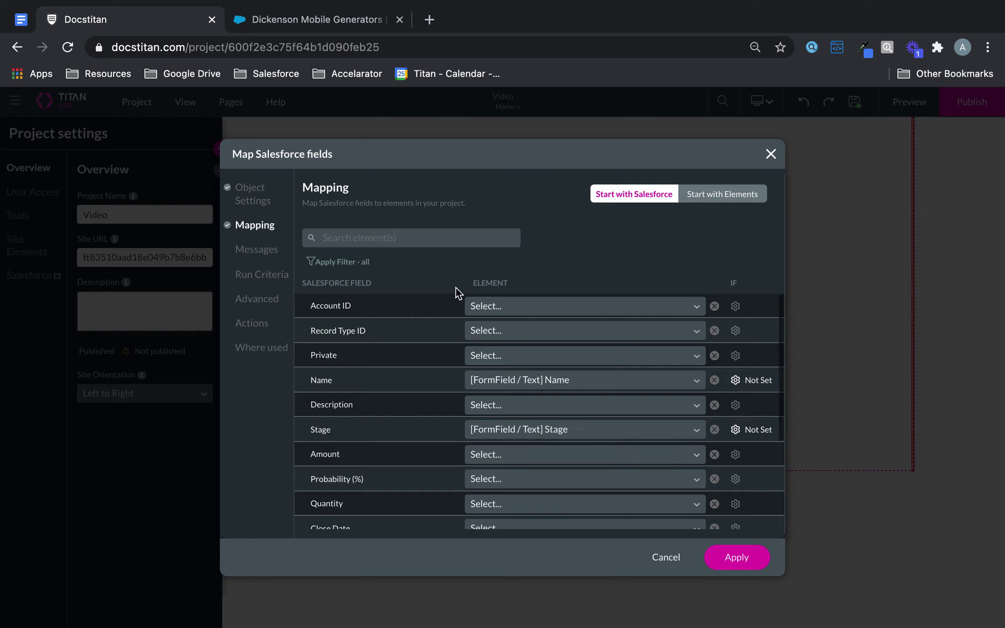
# Map the opportunity's Close Date to Today
pyautogui.click(449, 237)
pyautogui.write('clos')
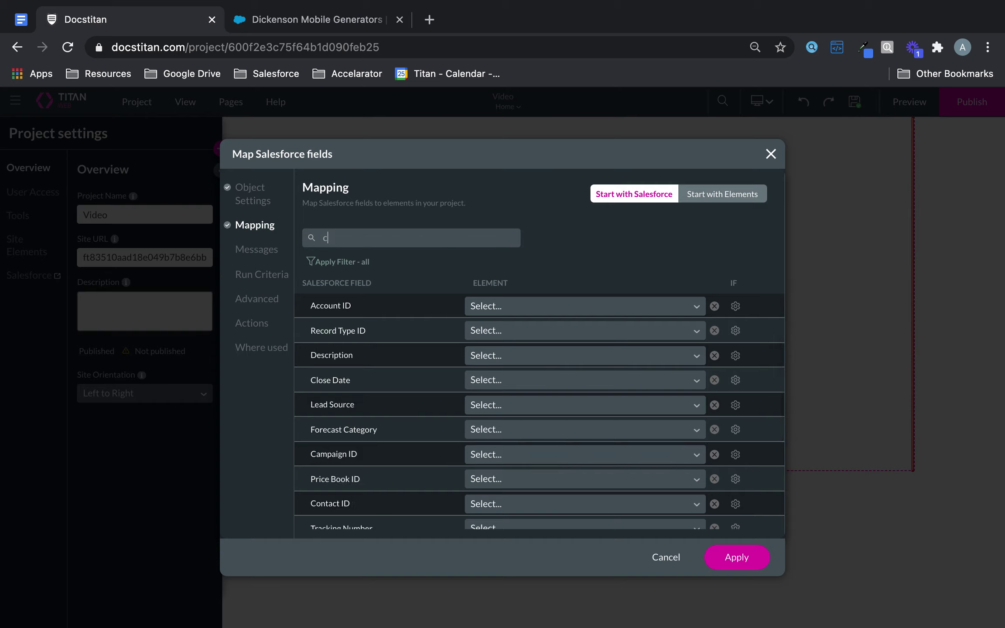
pyautogui.click(628, 307)
pyautogui.write('da')
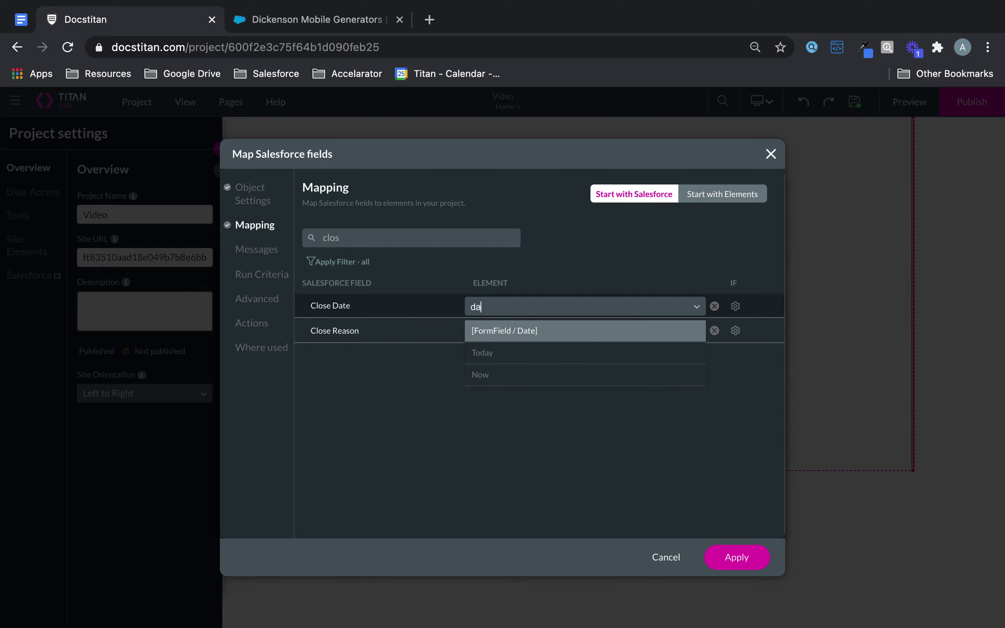
pyautogui.click(506, 360)
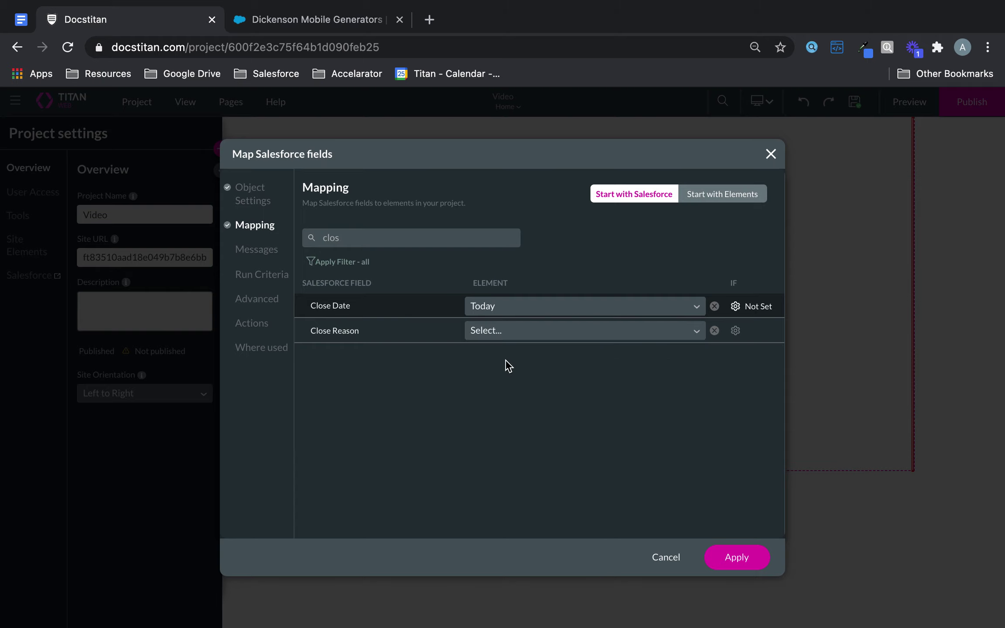
# Map Description to the form's Descritpion text area, apply the mapping and close the integration settings
pyautogui.moveTo(395, 238); pyautogui.dragTo(276, 241)
pyautogui.press('BackSpace')
pyautogui.write('des')
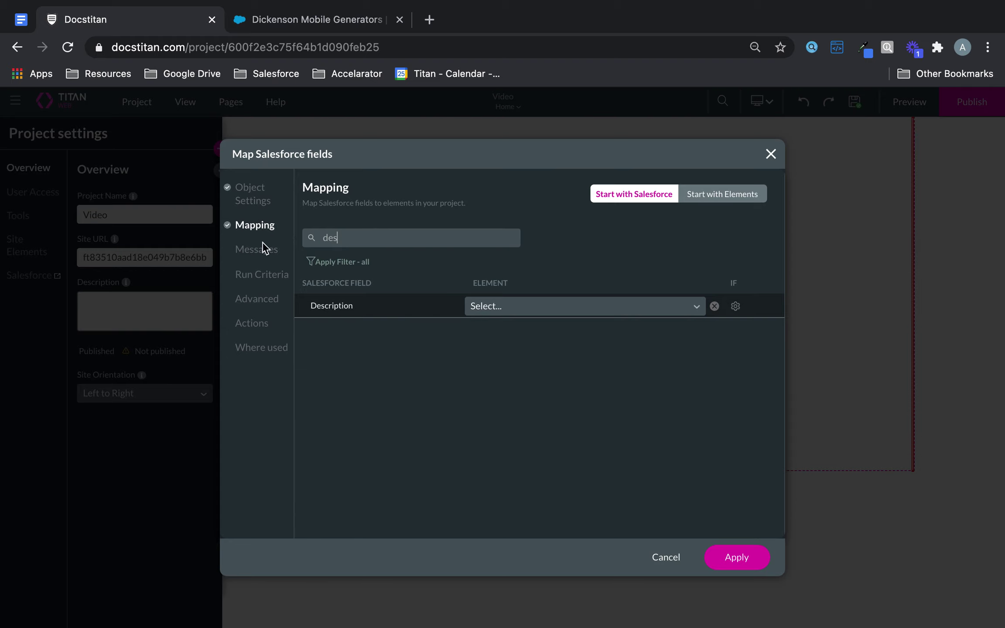
pyautogui.click(486, 309)
pyautogui.write('des')
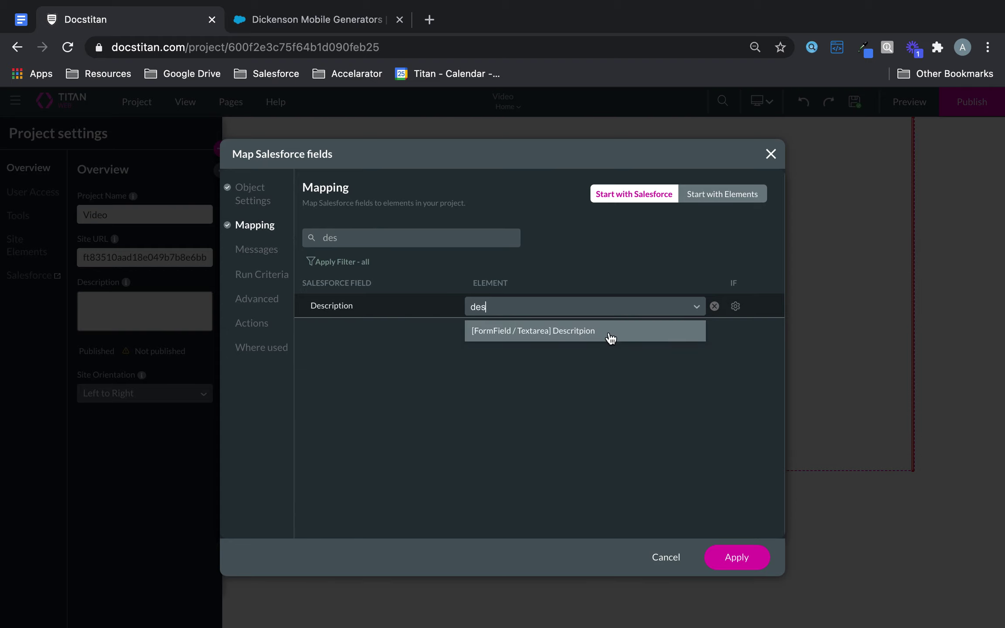
pyautogui.click(610, 333)
pyautogui.click(744, 563)
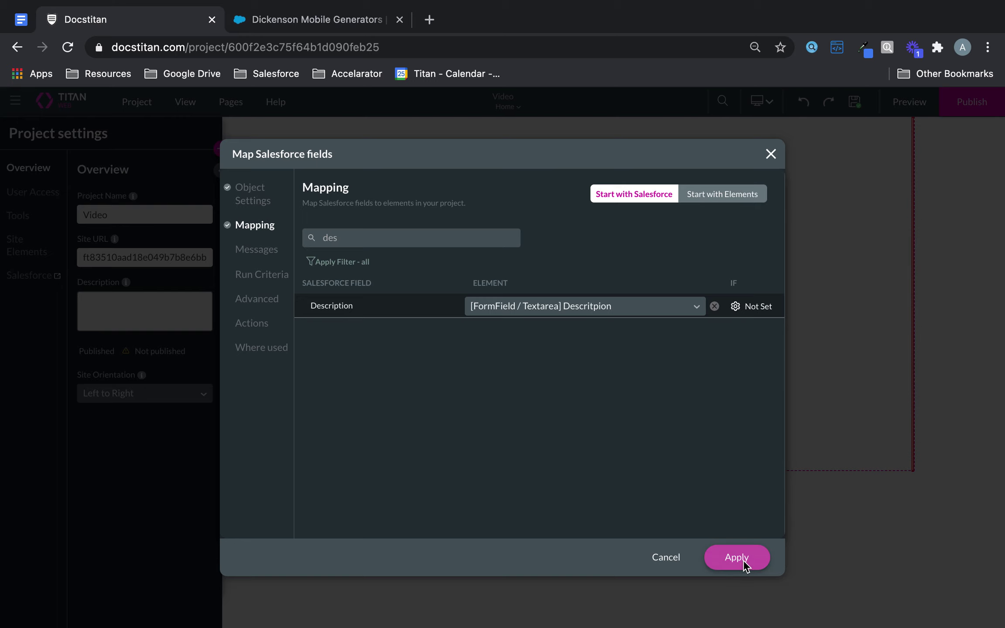
pyautogui.click(741, 525)
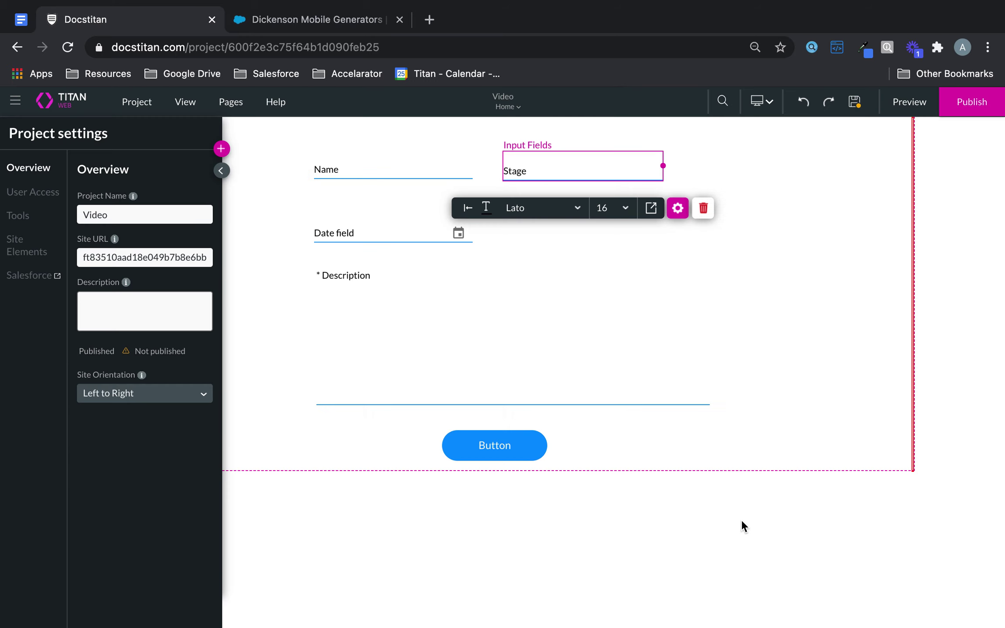
# Make the button's on-click action run the Salesforce push #1 Opportunity (create)
pyautogui.click(495, 446)
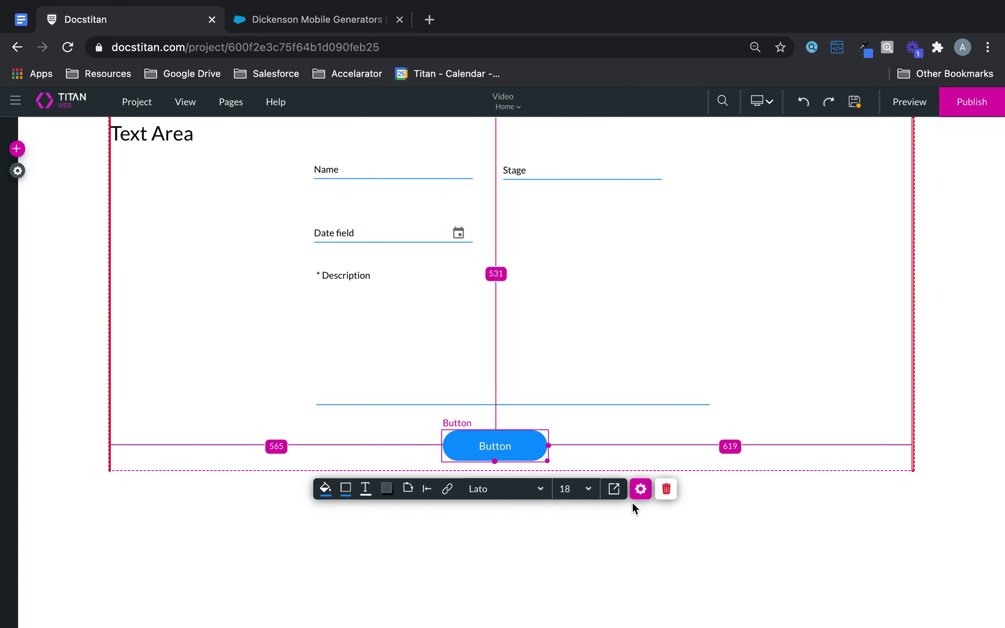
pyautogui.click(640, 489)
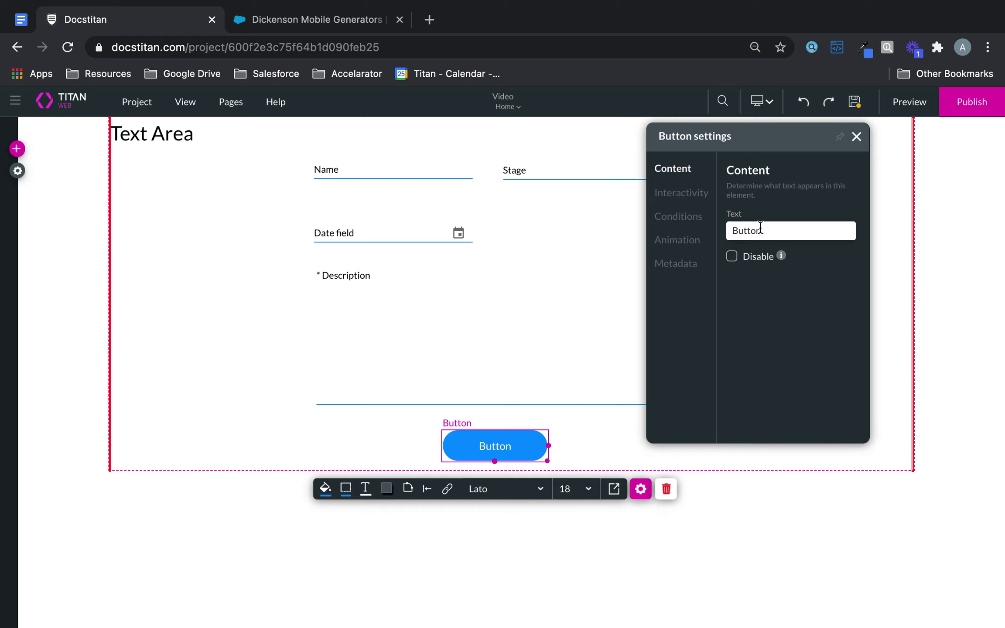
pyautogui.click(679, 194)
pyautogui.click(793, 422)
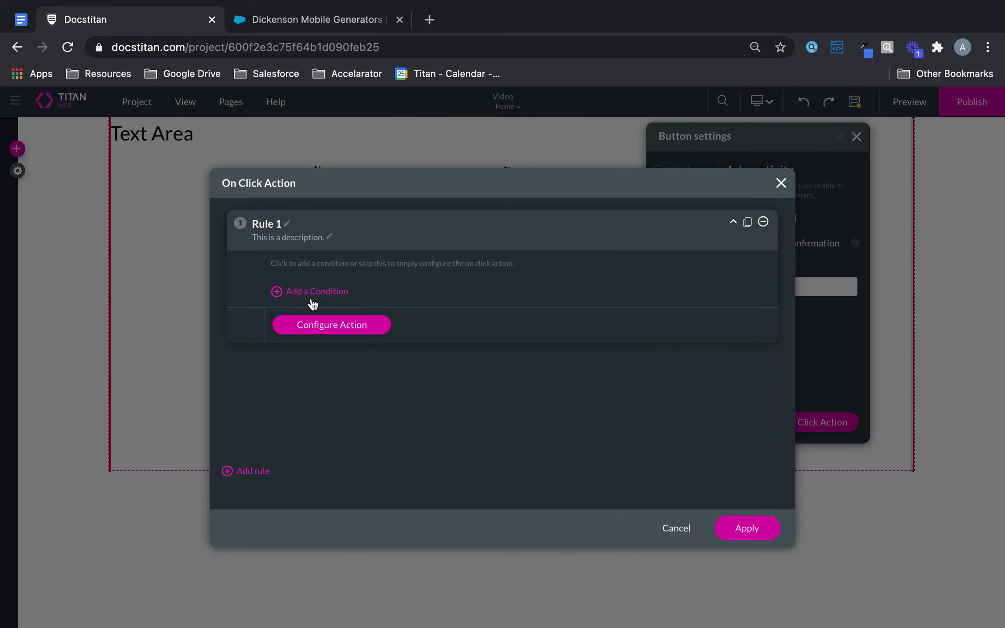
pyautogui.click(320, 325)
pyautogui.click(313, 268)
pyautogui.click(368, 278)
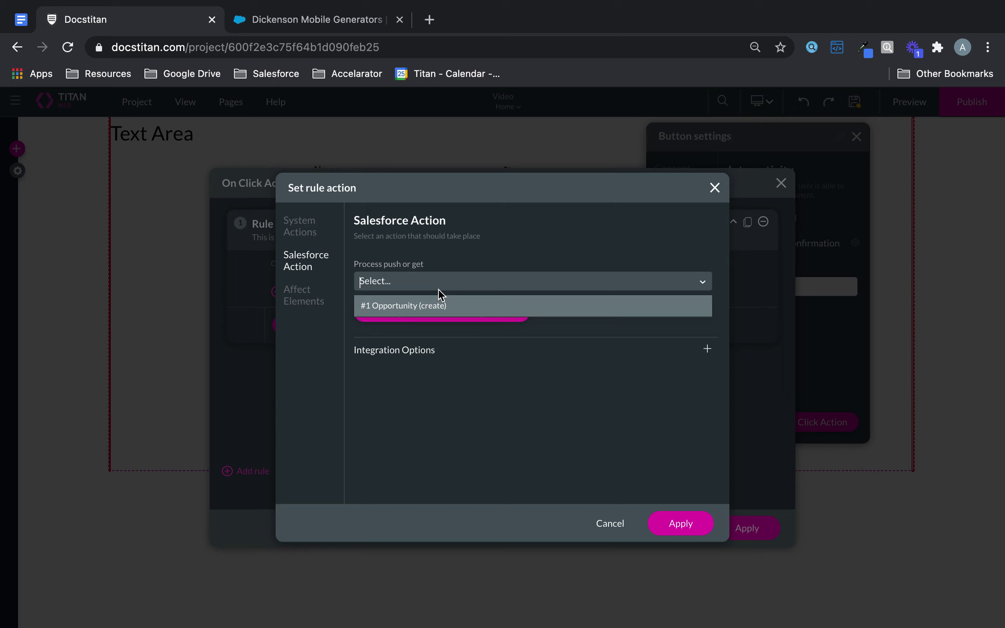
pyautogui.click(430, 306)
pyautogui.click(675, 520)
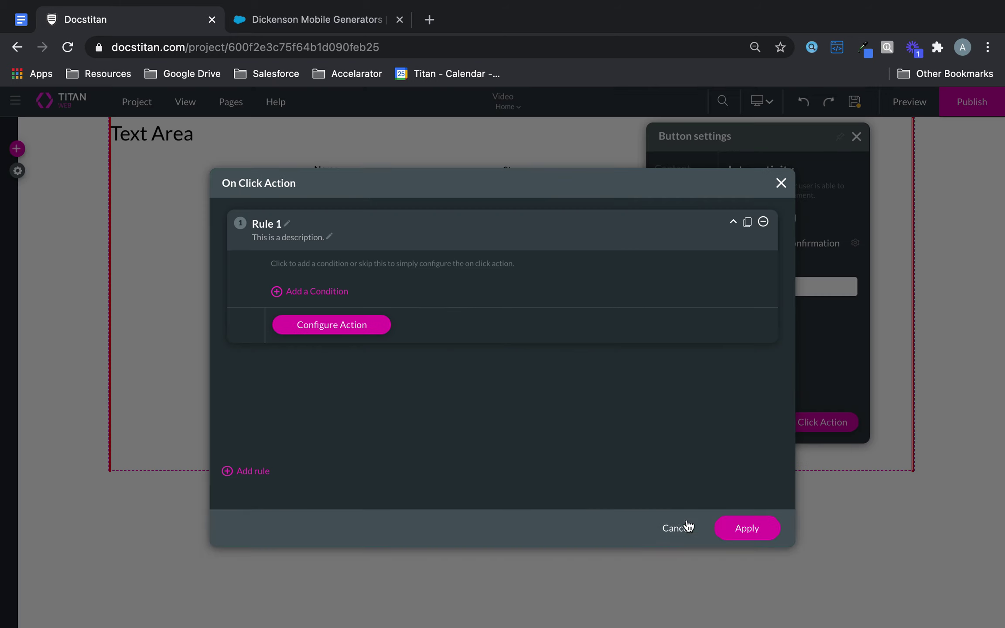
pyautogui.click(739, 533)
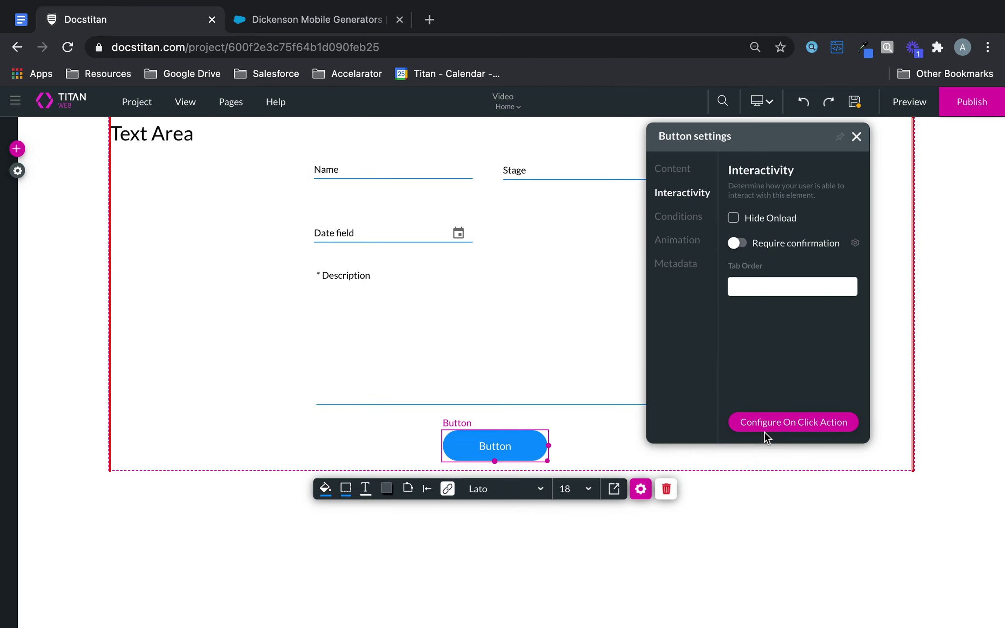
# In the preview, enter the opportunity name and set the Stage field to Prospecting
pyautogui.click(377, 128)
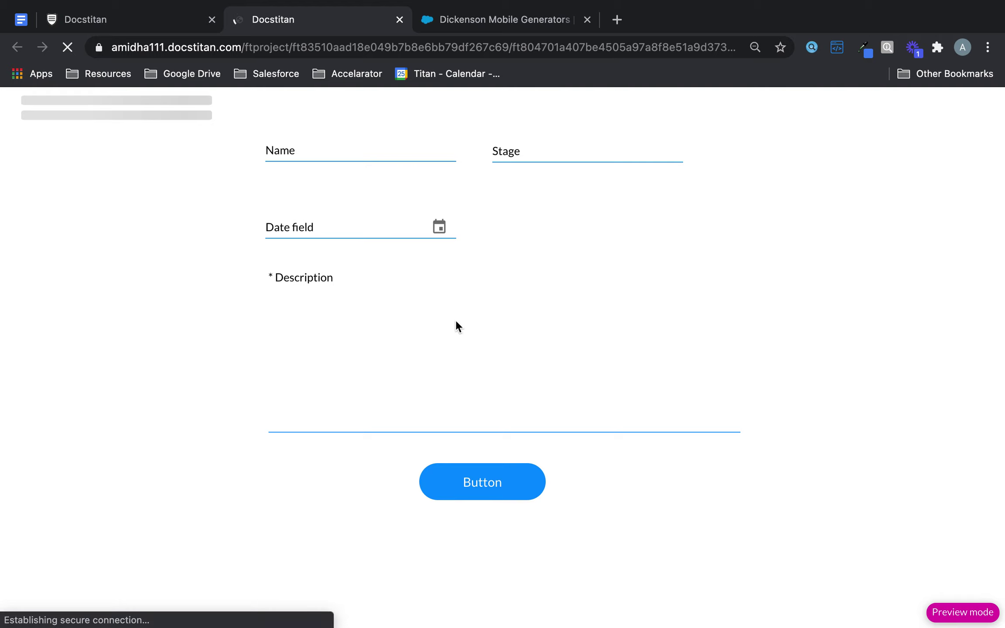
pyautogui.click(389, 143)
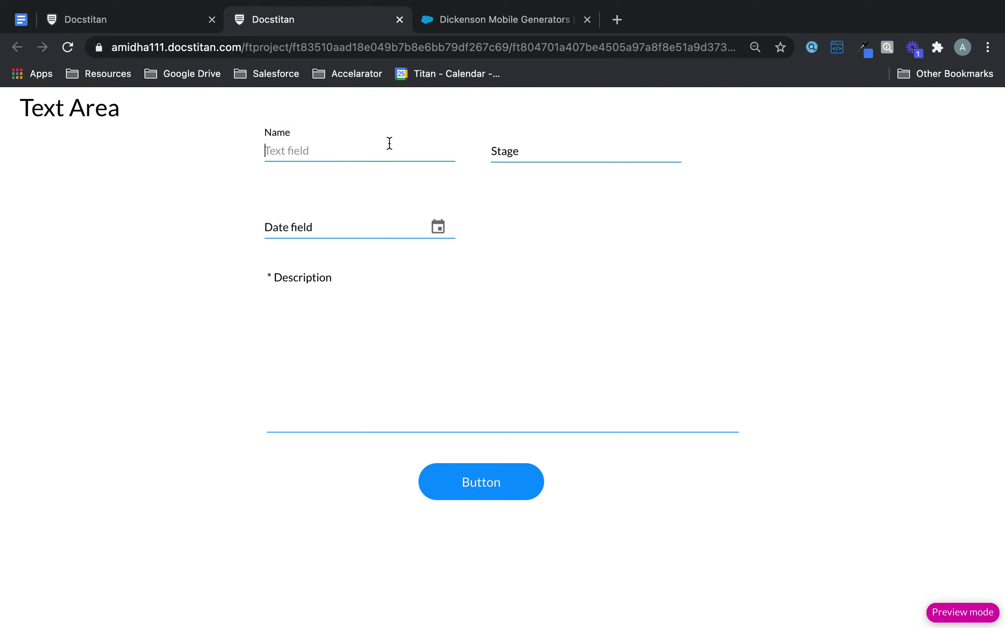
pyautogui.write('Opportunity Text Area')
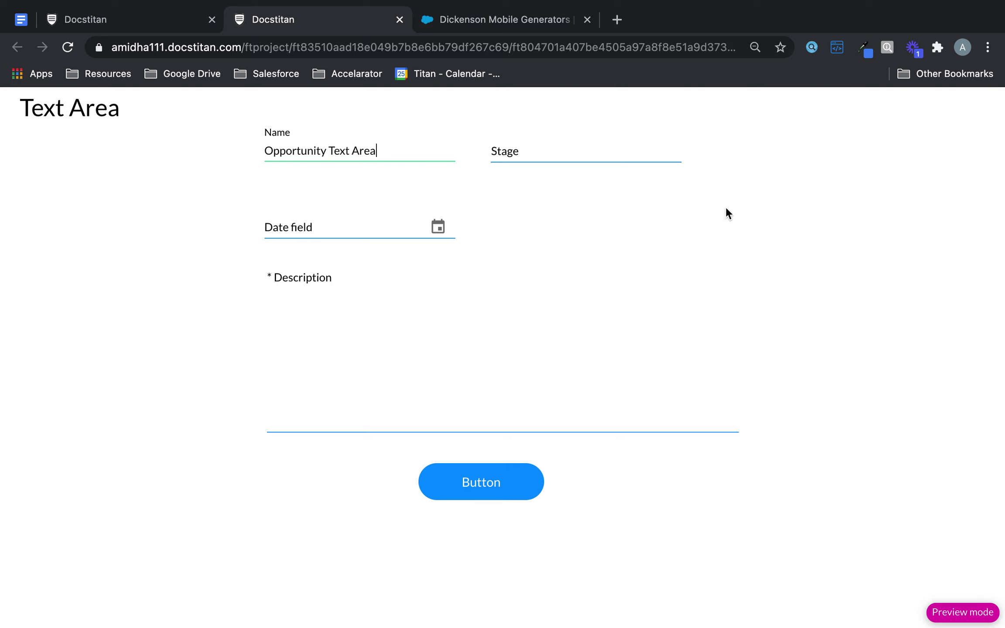
pyautogui.click(568, 144)
pyautogui.write('Cl')
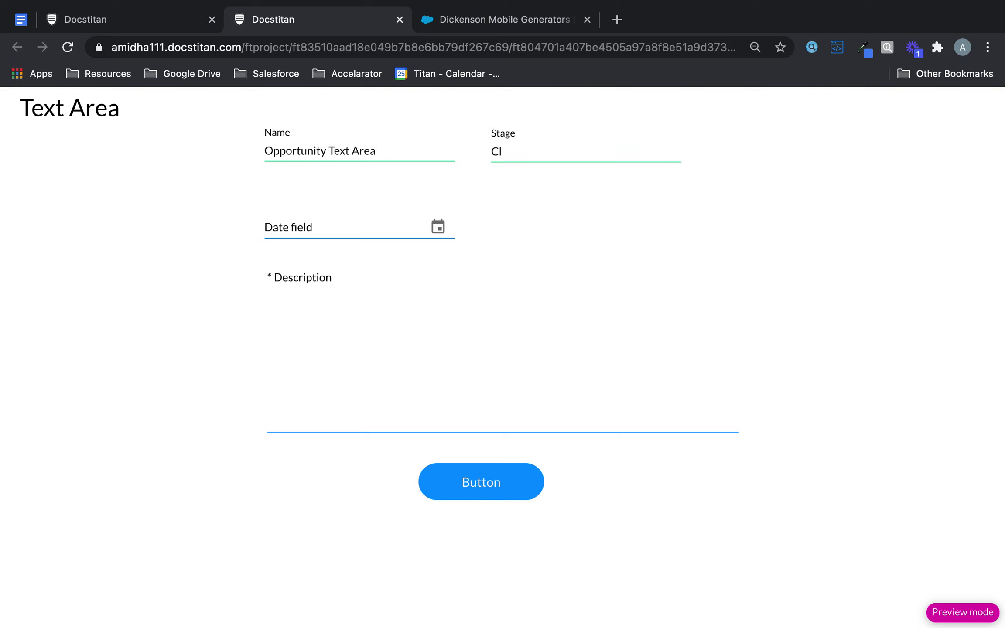
pyautogui.write('osed/W')
pyautogui.press('super+a')
pyautogui.press('BackSpace')
pyautogui.write('Prospectong')
# Set the date to 01/24/2021, fill the description with repeated 'Titan Web Description', and submit
pyautogui.click(433, 221)
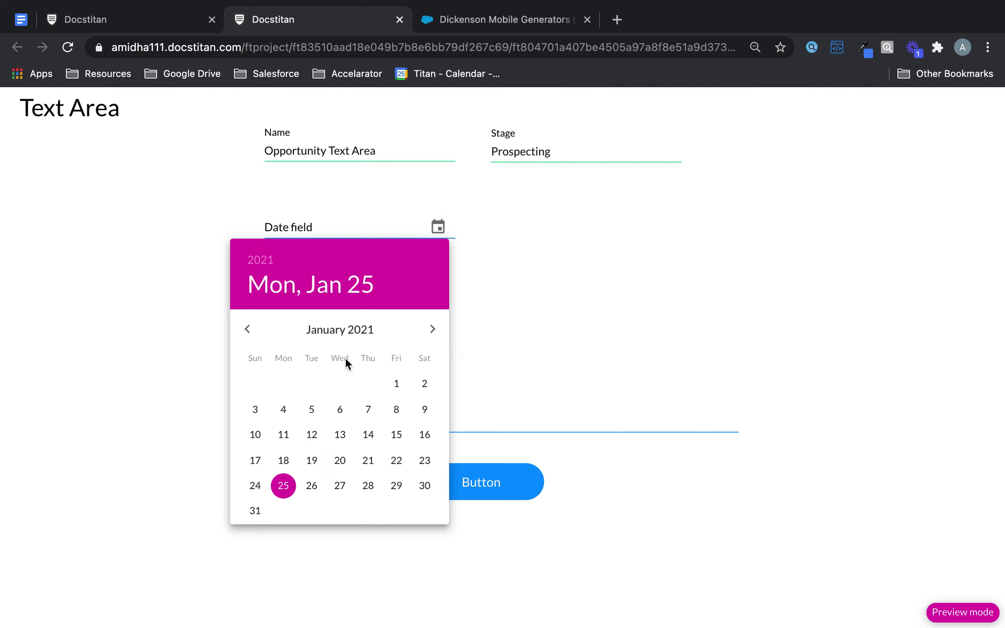
pyautogui.click(284, 485)
pyautogui.click(607, 297)
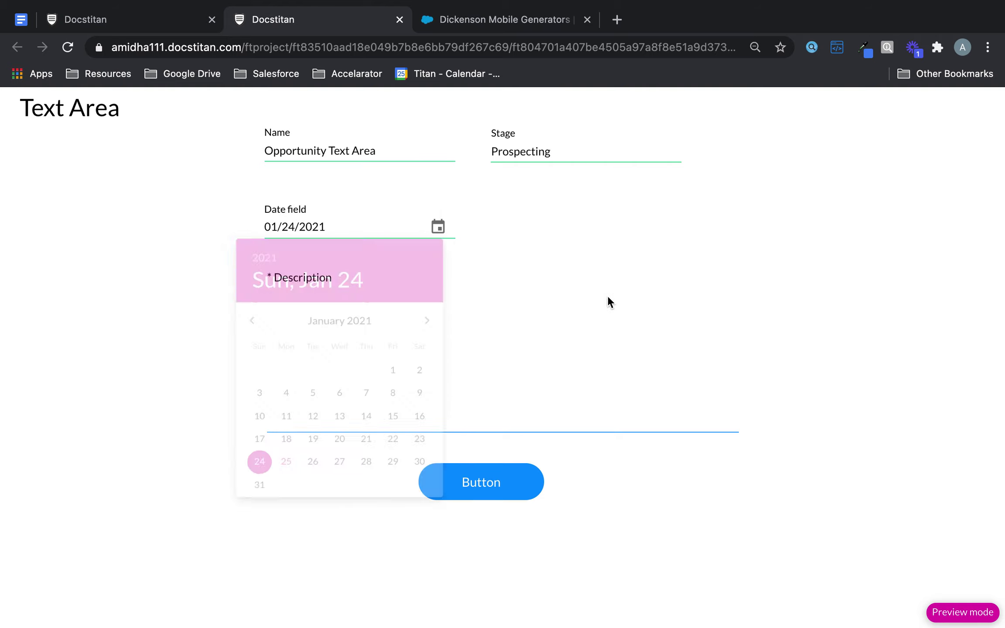
pyautogui.click(448, 381)
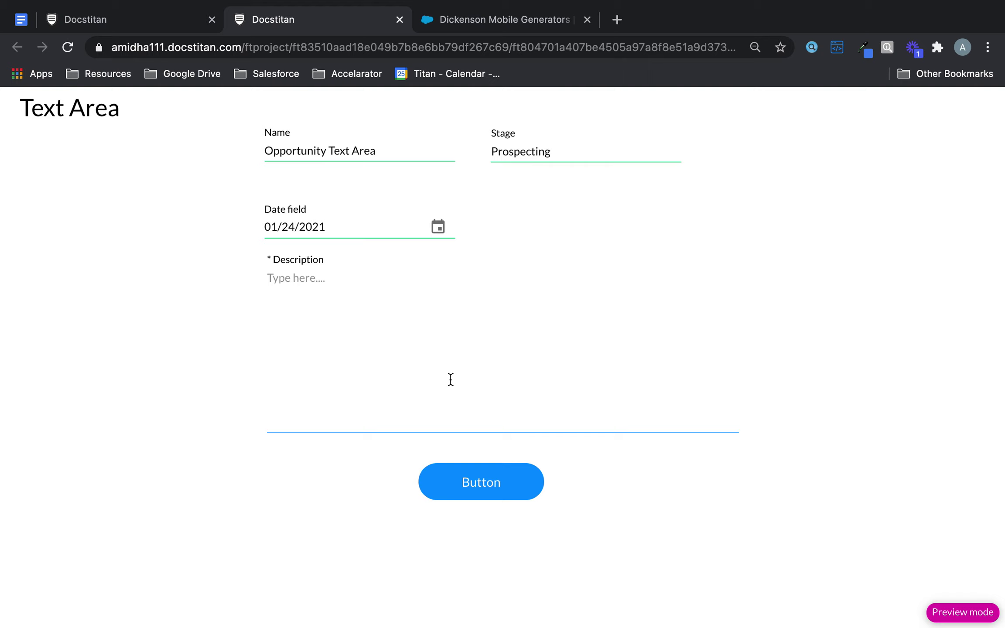
pyautogui.write('Titan Web Description')
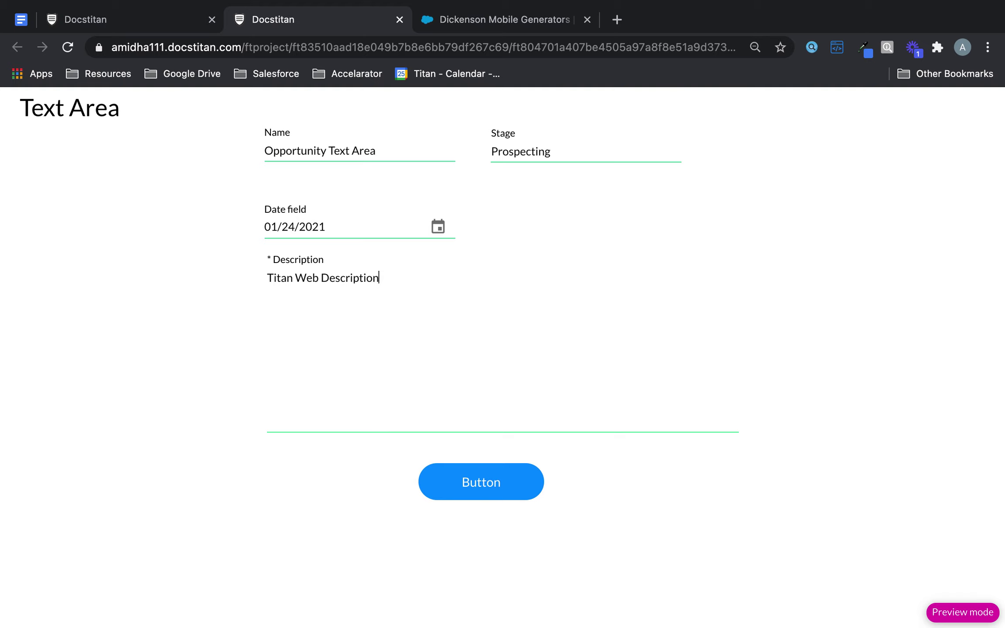
pyautogui.press('super+a')
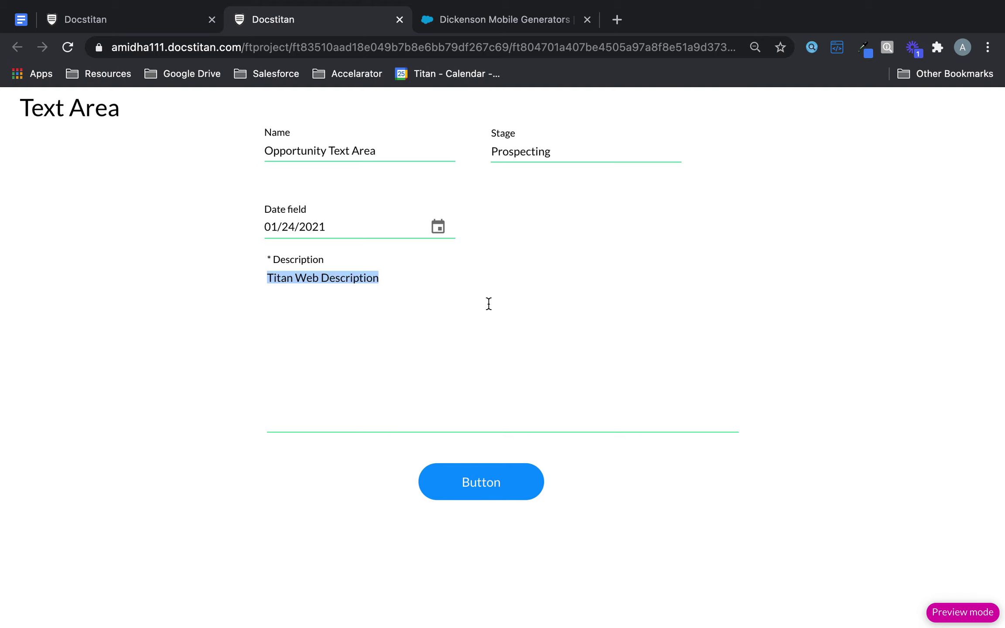
pyautogui.press('super+c')
pyautogui.press('Left')
pyautogui.press('super+v')
pyautogui.press('super+v')
pyautogui.press('super+v')
pyautogui.press('super+v')
pyautogui.press('super+v')
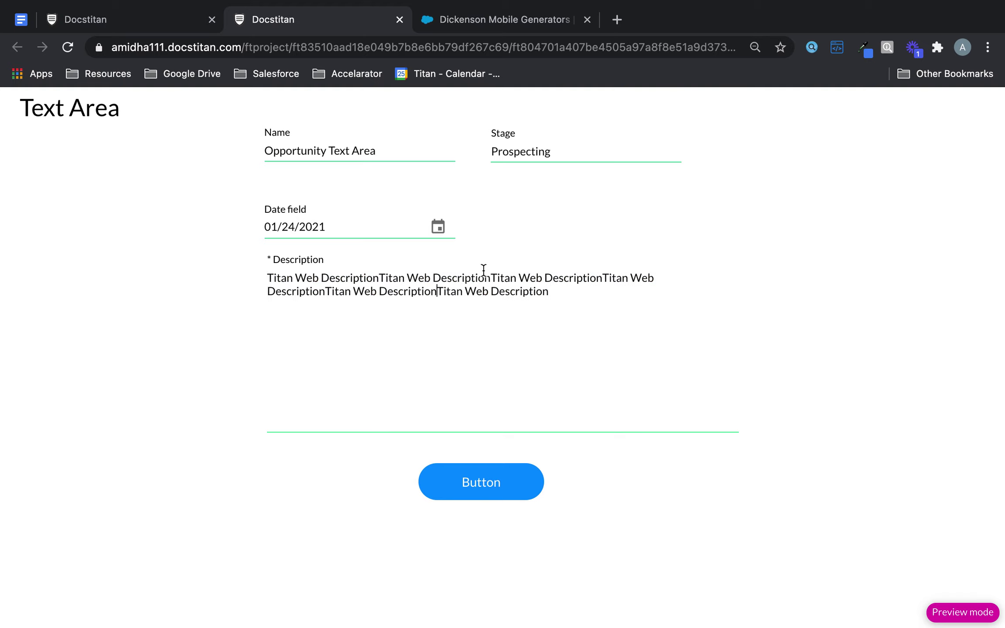
pyautogui.press('super+v')
pyautogui.click(508, 473)
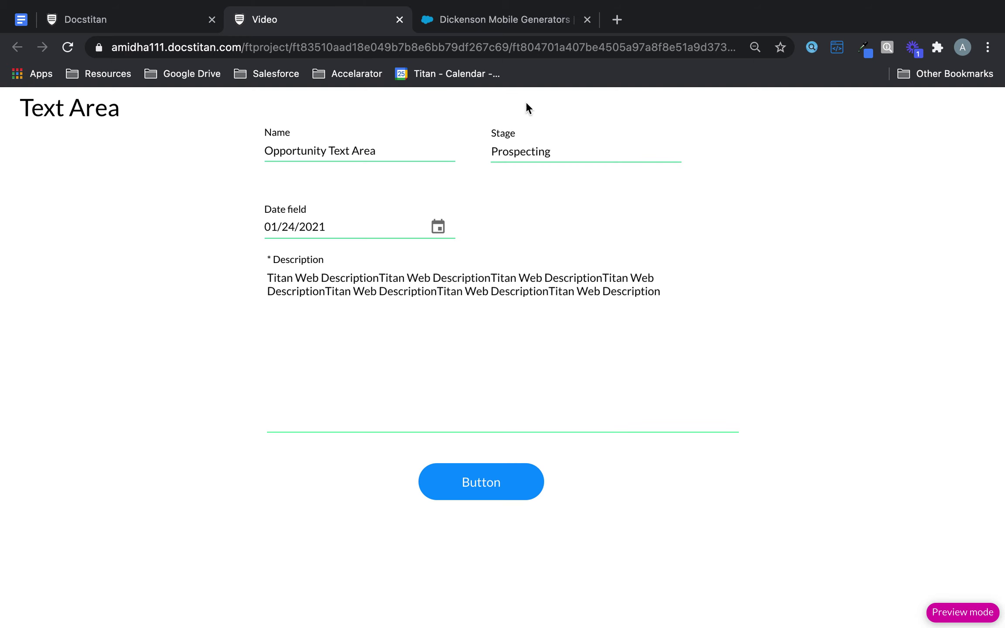
pyautogui.click(482, 23)
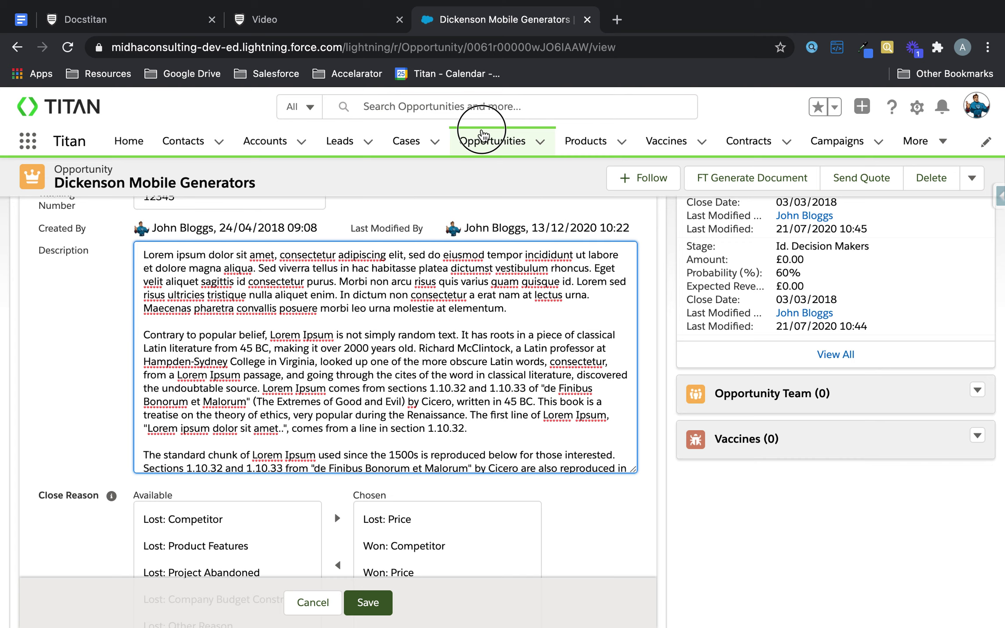
pyautogui.click(484, 139)
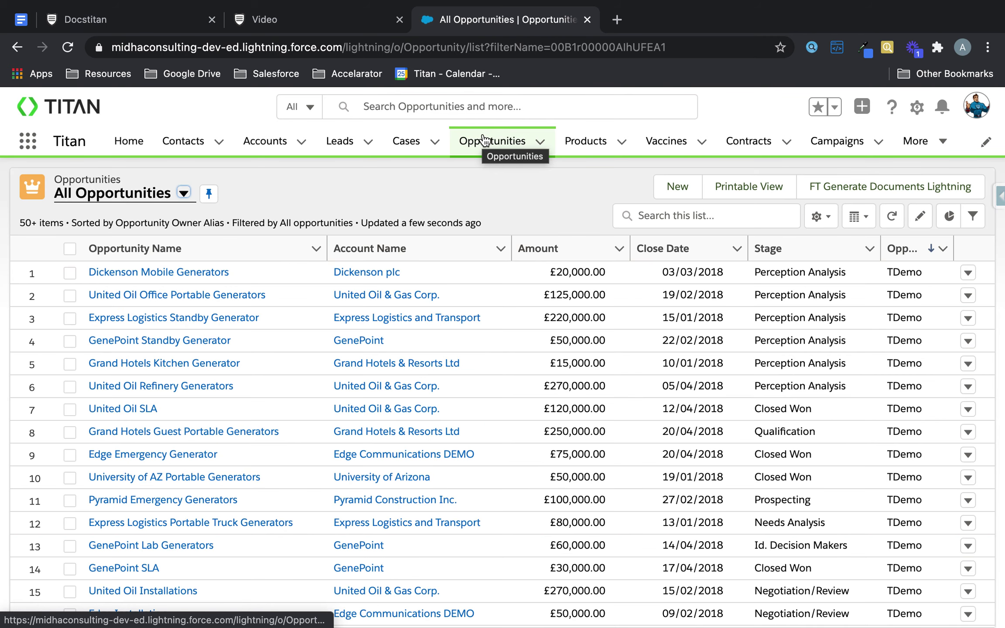
pyautogui.click(483, 140)
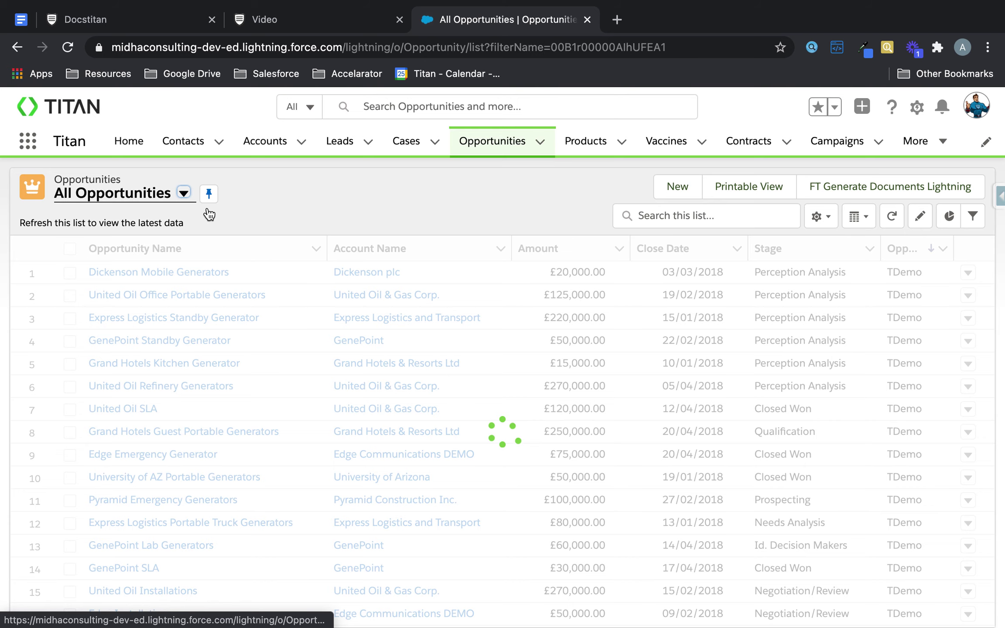
pyautogui.click(283, 21)
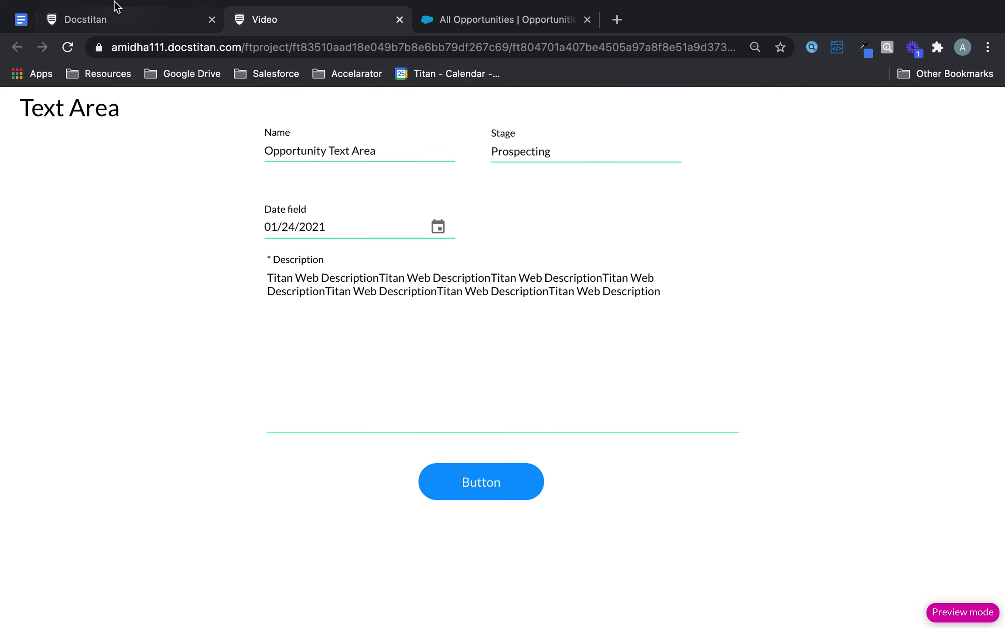
# Return to the Titan editor tab and open the Salesforce Integration Logs
pyautogui.moveTo(113, 2)
pyautogui.click(114, 61)
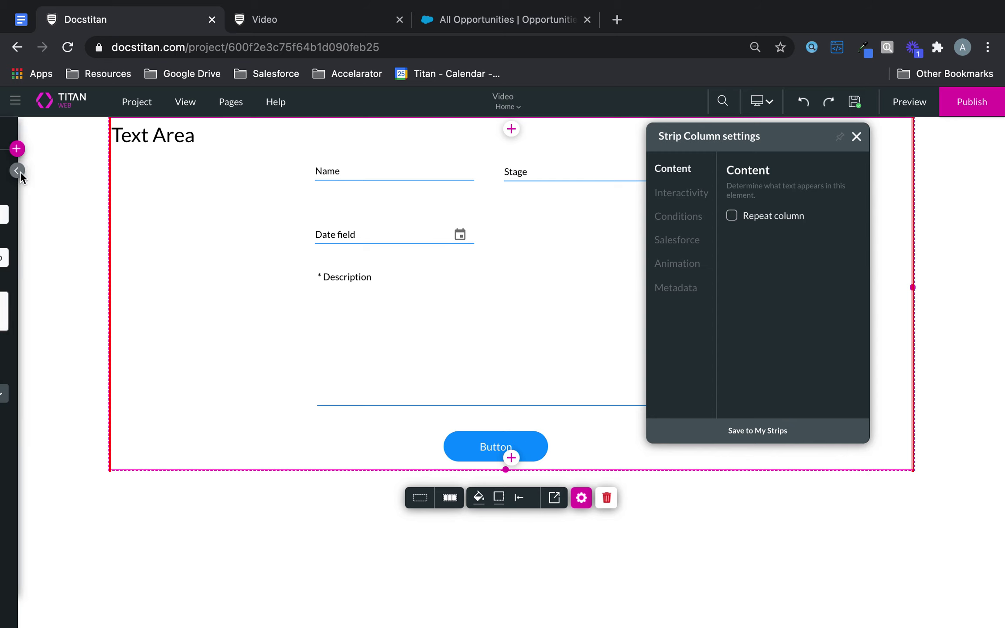
pyautogui.click(20, 172)
pyautogui.click(32, 275)
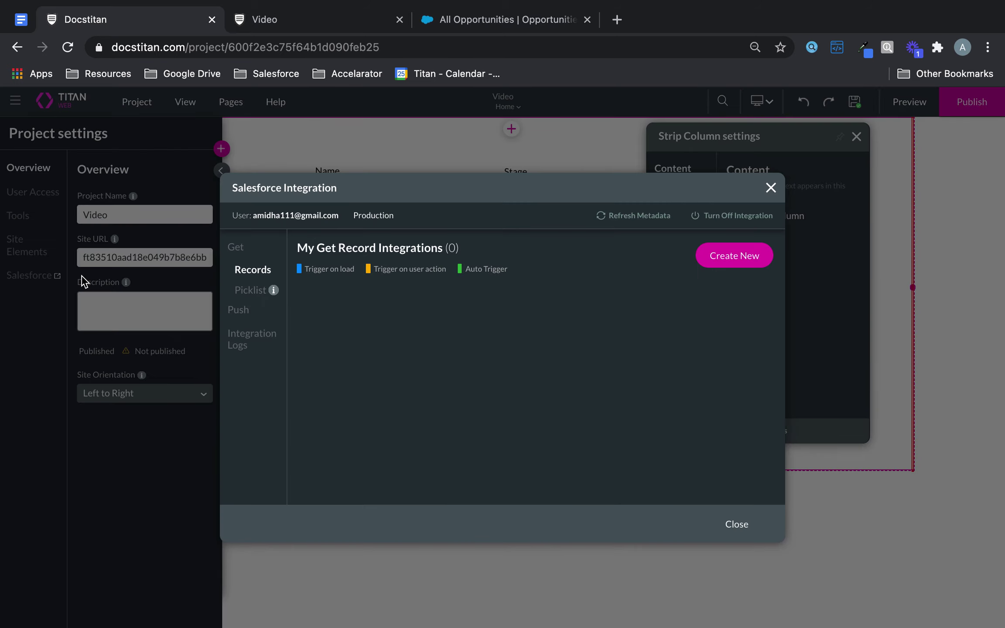
pyautogui.click(268, 345)
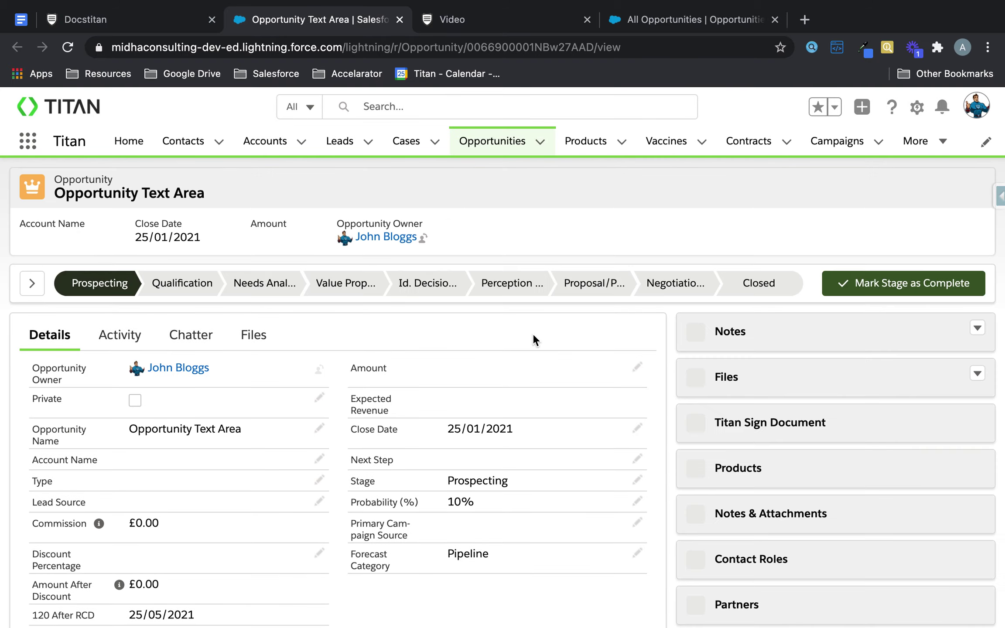
# Scroll through the opportunity Details to check Stage Prospecting, Close Date 25/01/2021 and Description
pyautogui.scroll(-8, 343, 345)
pyautogui.scroll(-2, 345, 351)
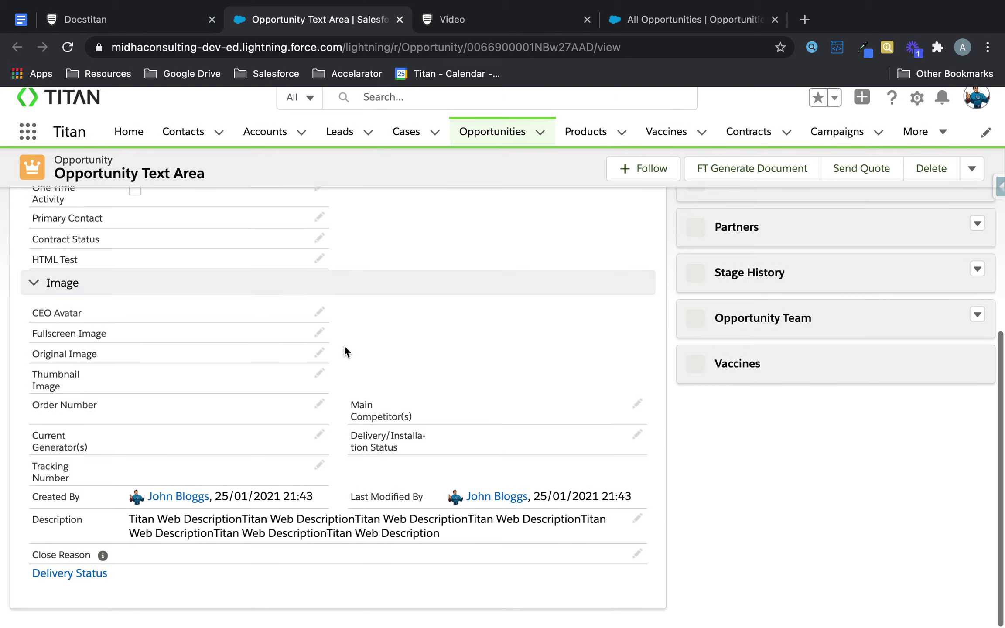
pyautogui.scroll(10, 480, 523)
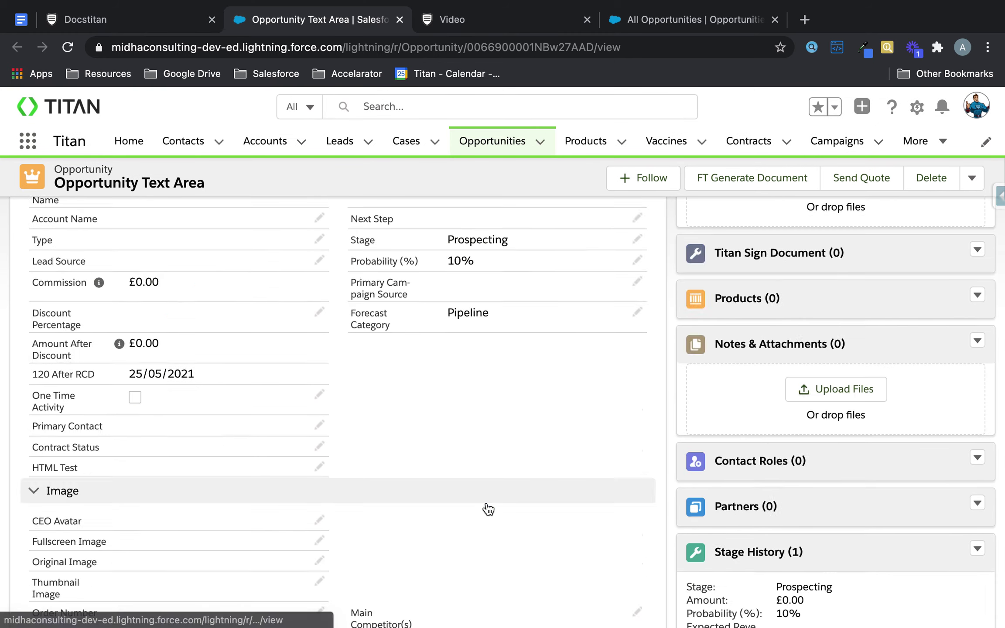
pyautogui.moveTo(640, 5)
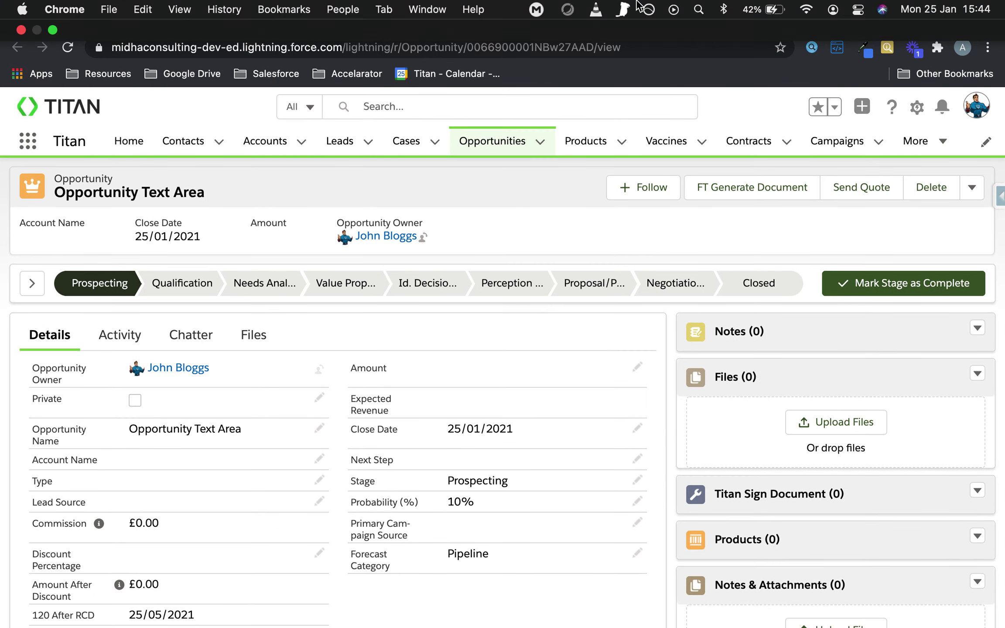